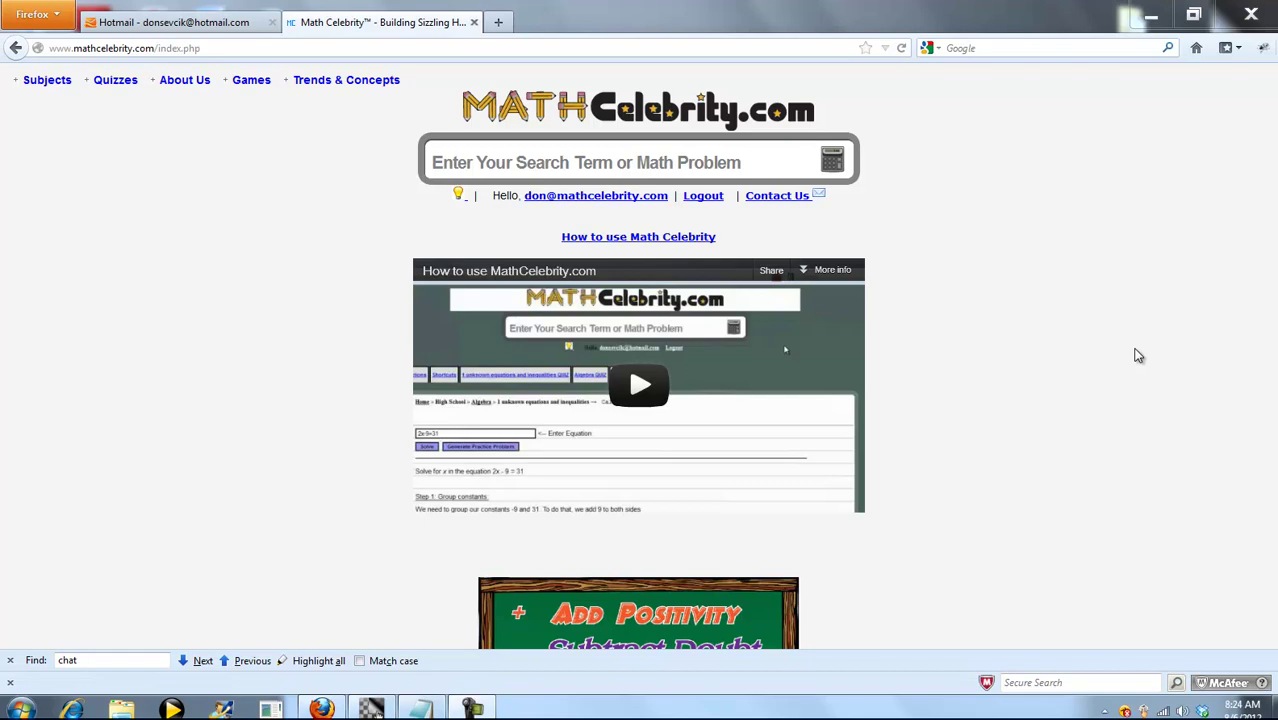
# Search 'secur' and open the Security Market Line and Treynor Ratio calculator
pyautogui.click(760, 165)
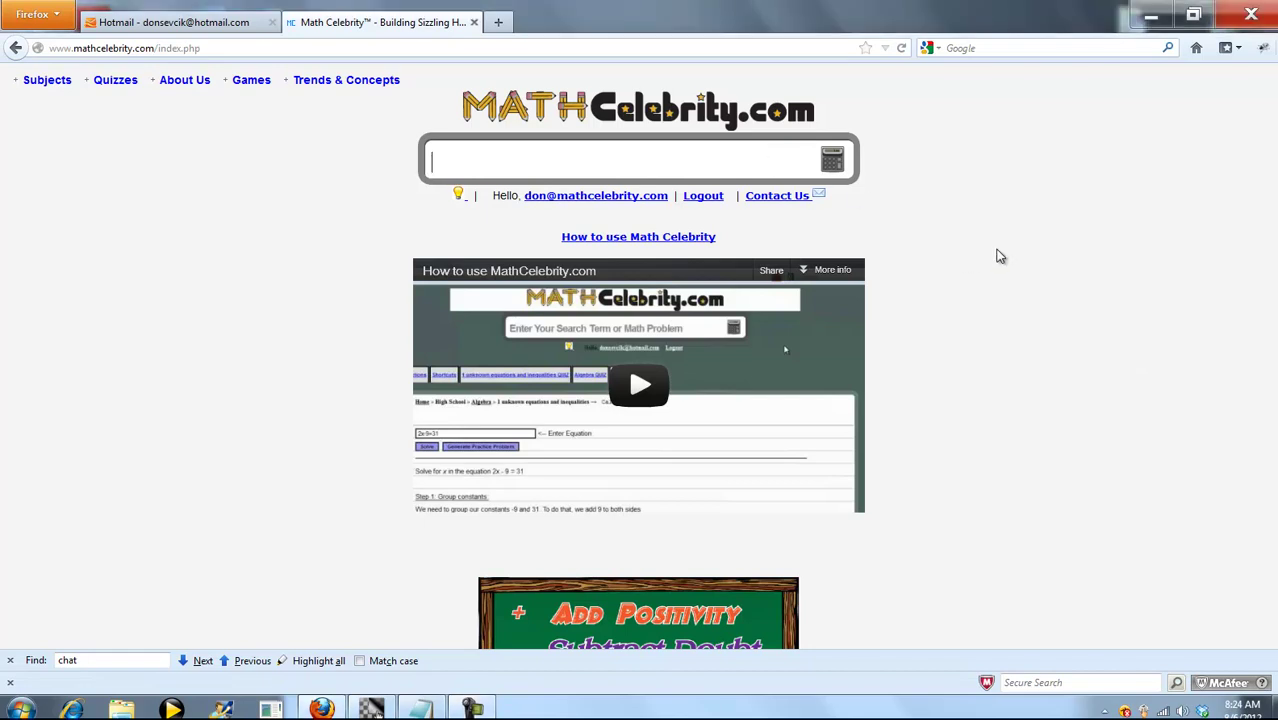
pyautogui.write('secur')
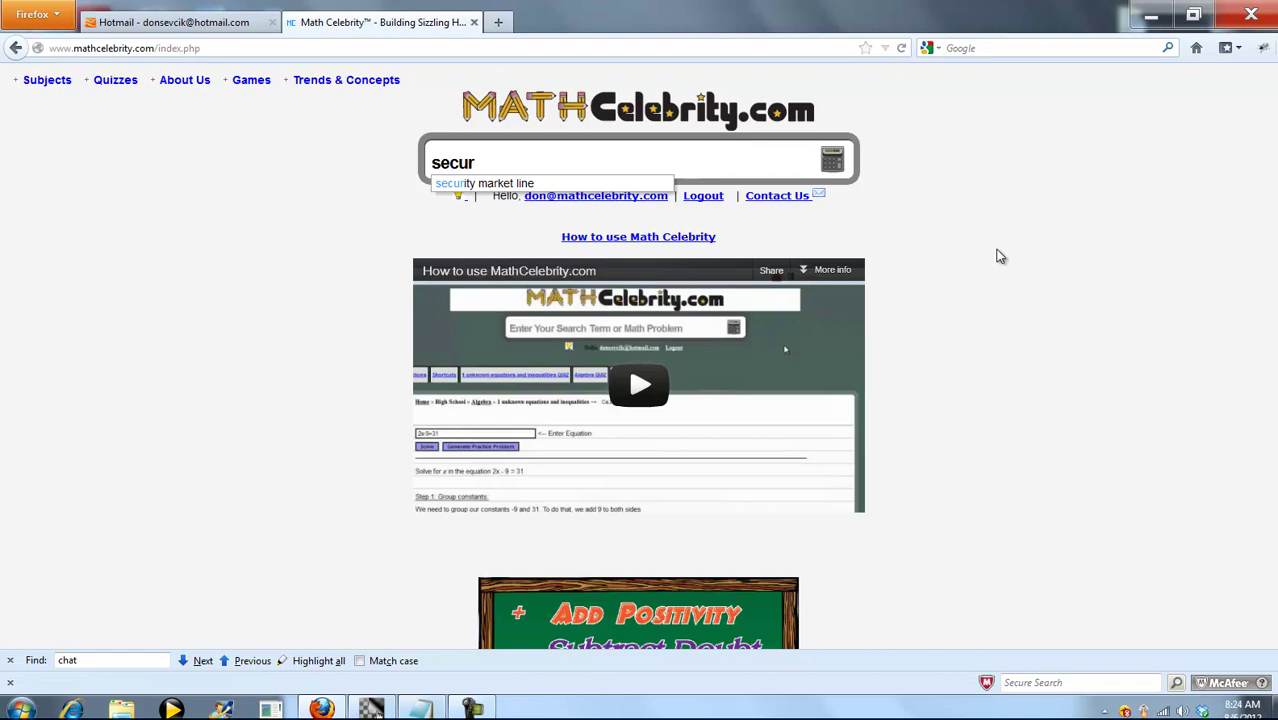
pyautogui.press('Down')
pyautogui.press('Return')
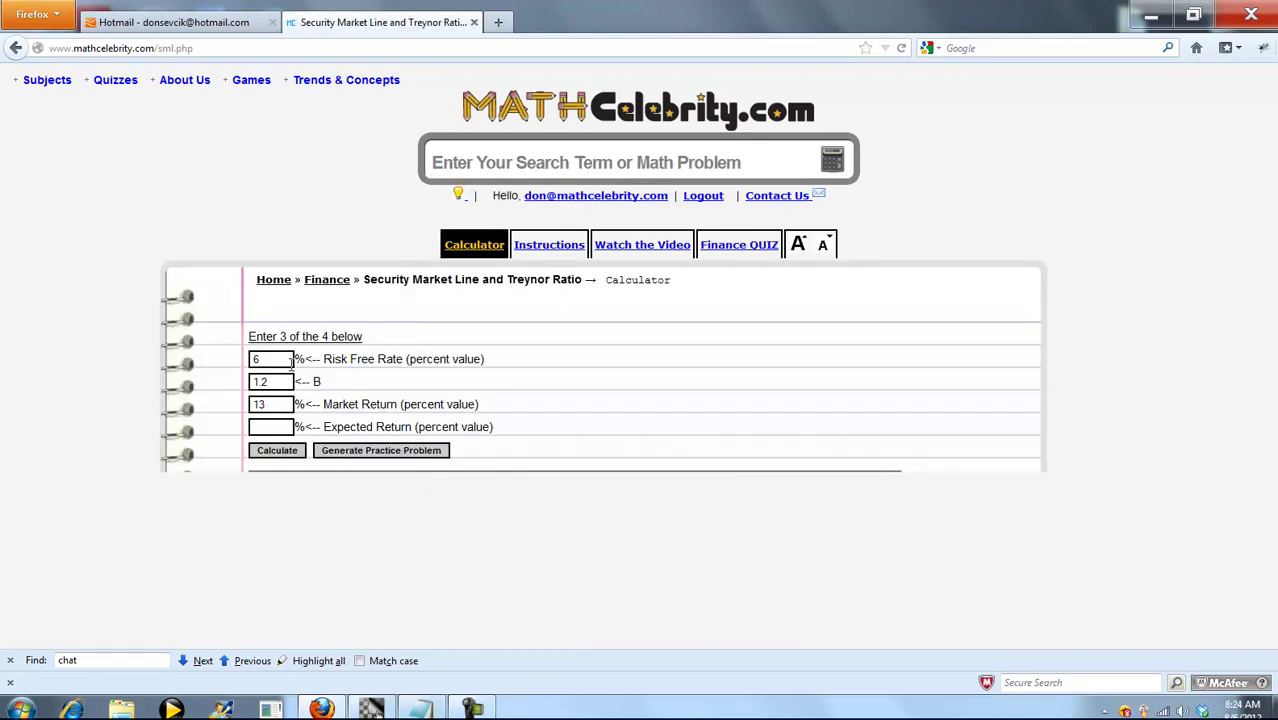
pyautogui.moveTo(366, 338); pyautogui.dragTo(237, 342)
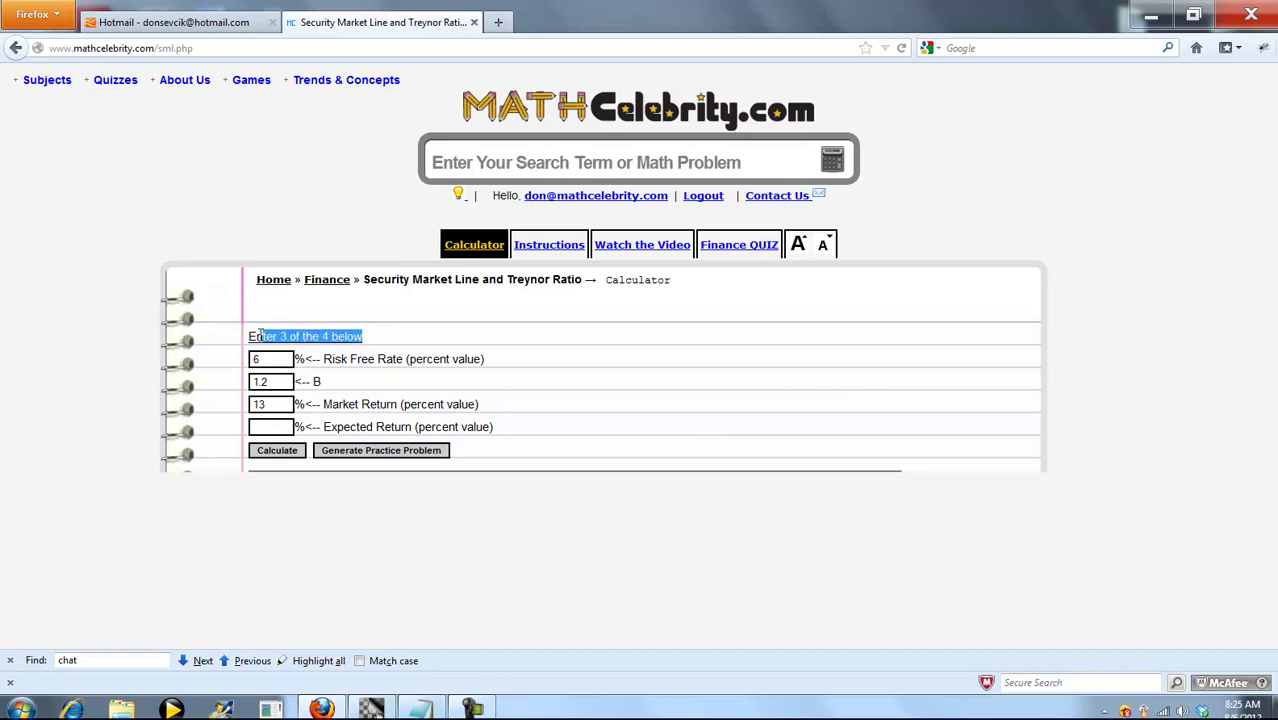
pyautogui.click(395, 312)
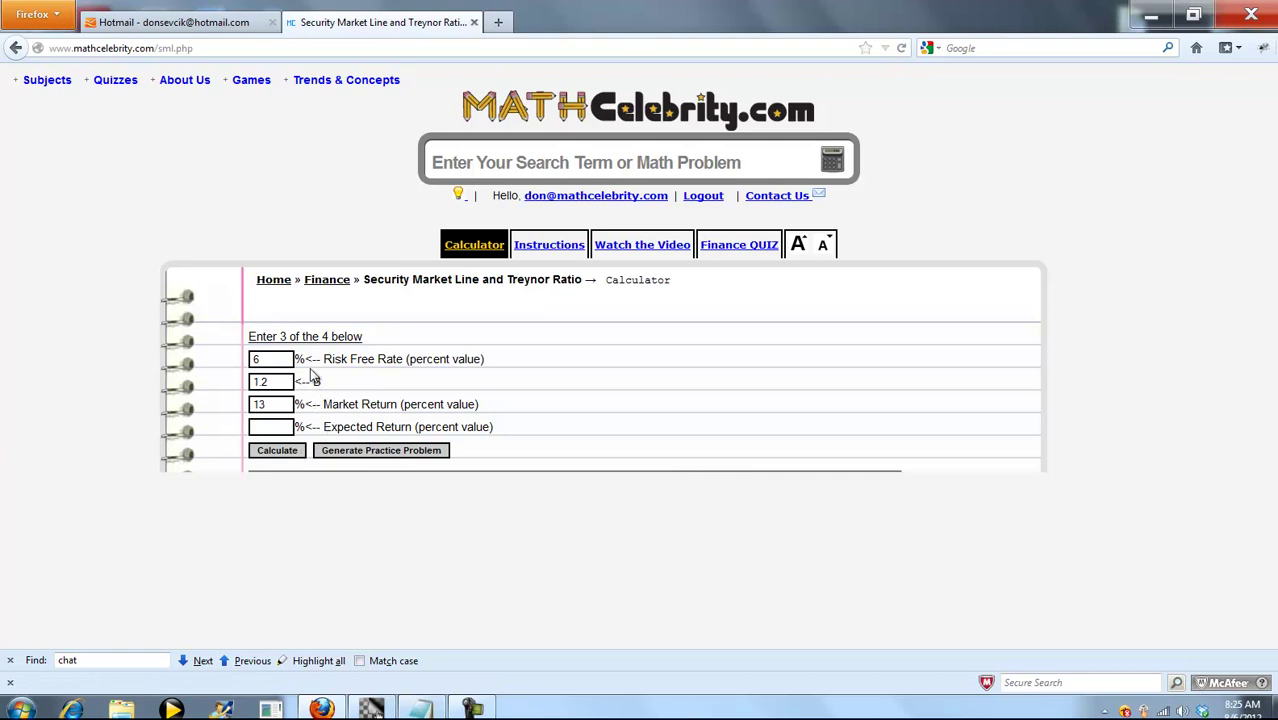
pyautogui.doubleClick(259, 404)
pyautogui.write('13')
pyautogui.doubleClick(279, 404)
pyautogui.write('13')
# Calculate the expected return and highlight the problem statement and security market line formula
pyautogui.click(285, 455)
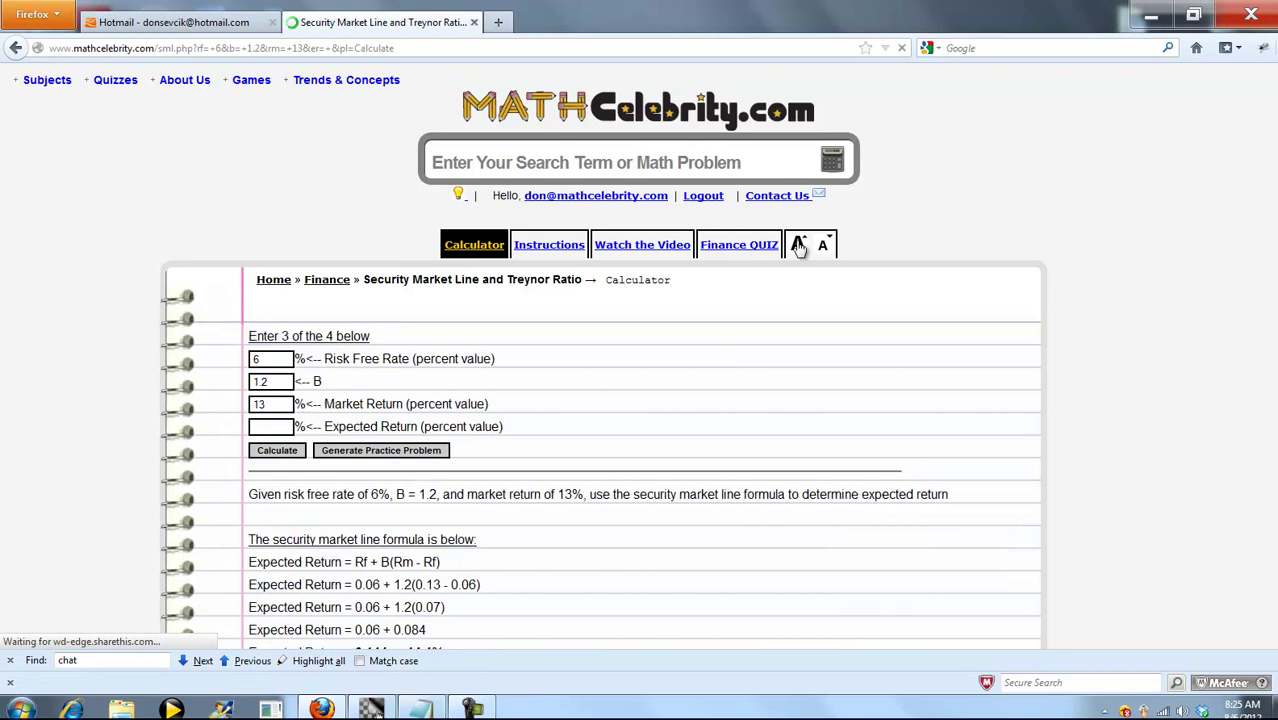
pyautogui.scroll(-3, 1070, 367)
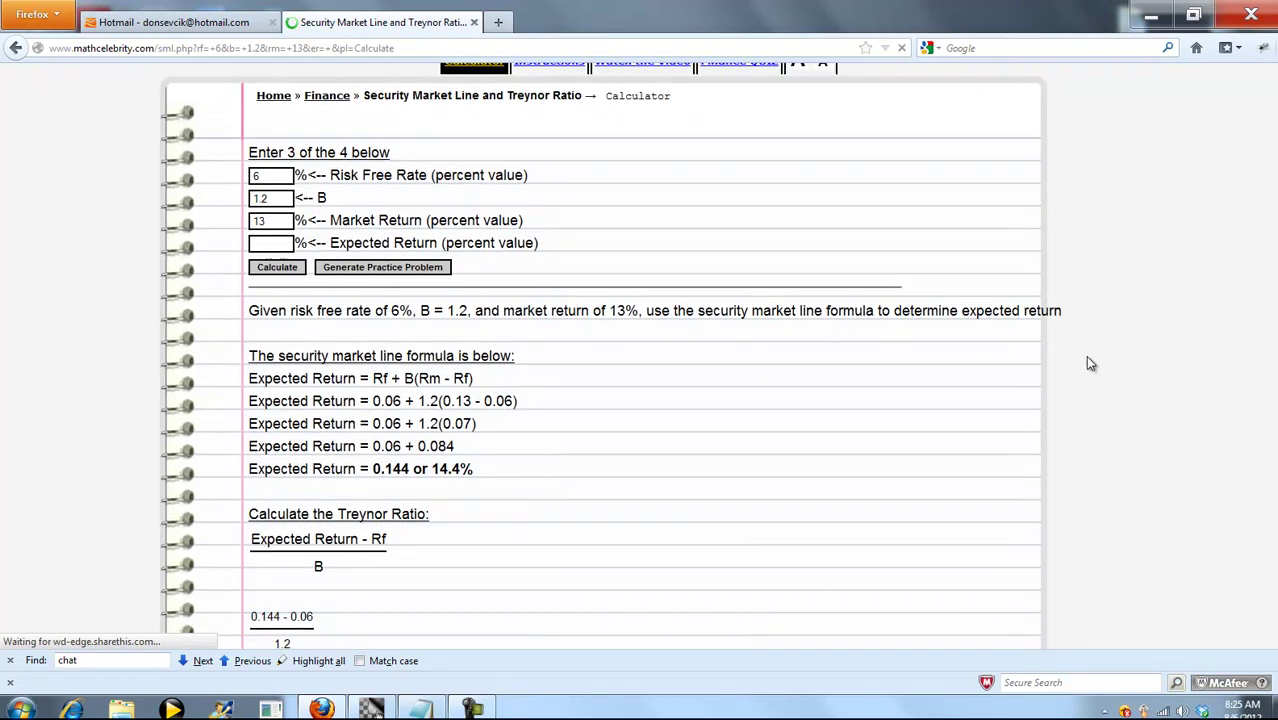
pyautogui.moveTo(250, 316); pyautogui.dragTo(1063, 311)
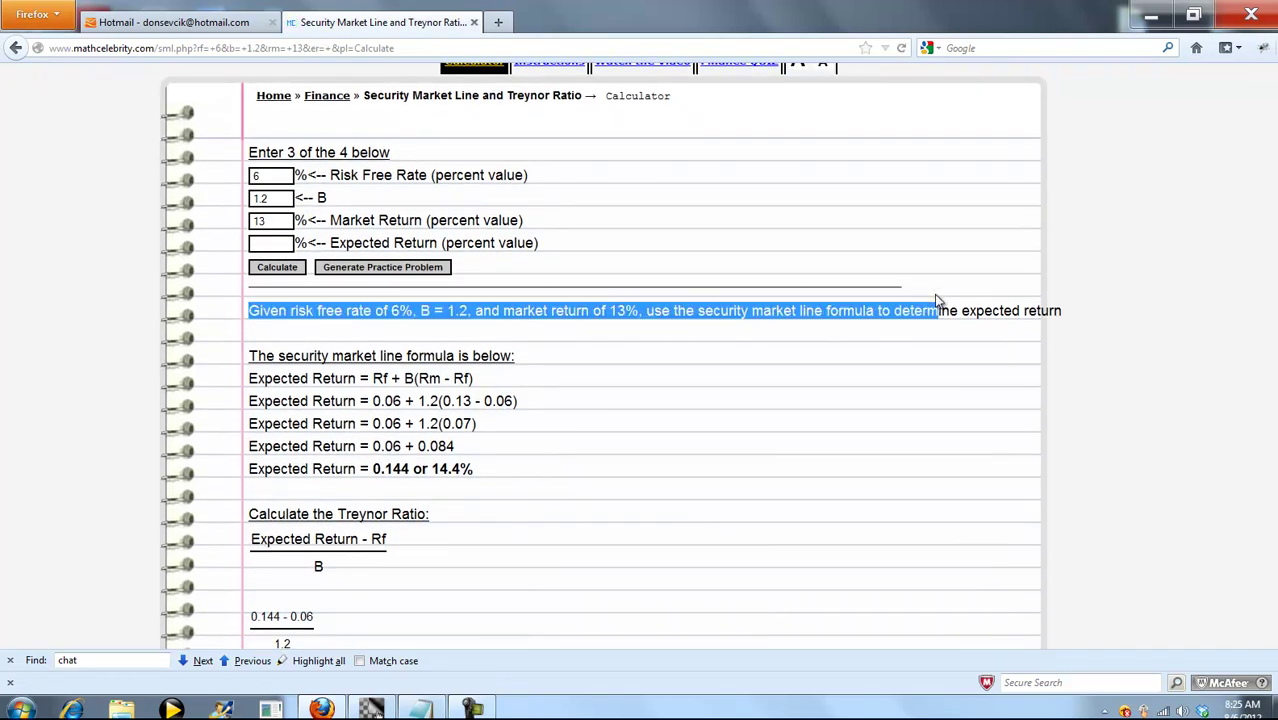
pyautogui.click(703, 356)
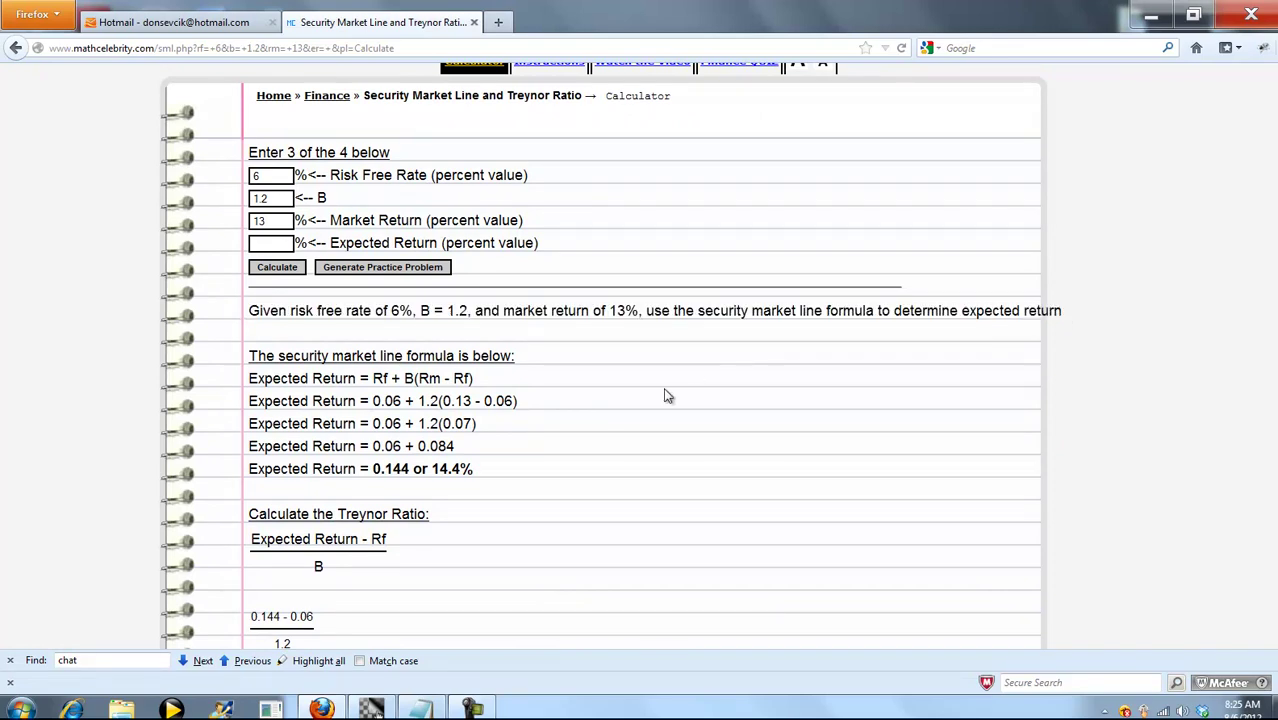
pyautogui.moveTo(474, 378); pyautogui.dragTo(251, 382)
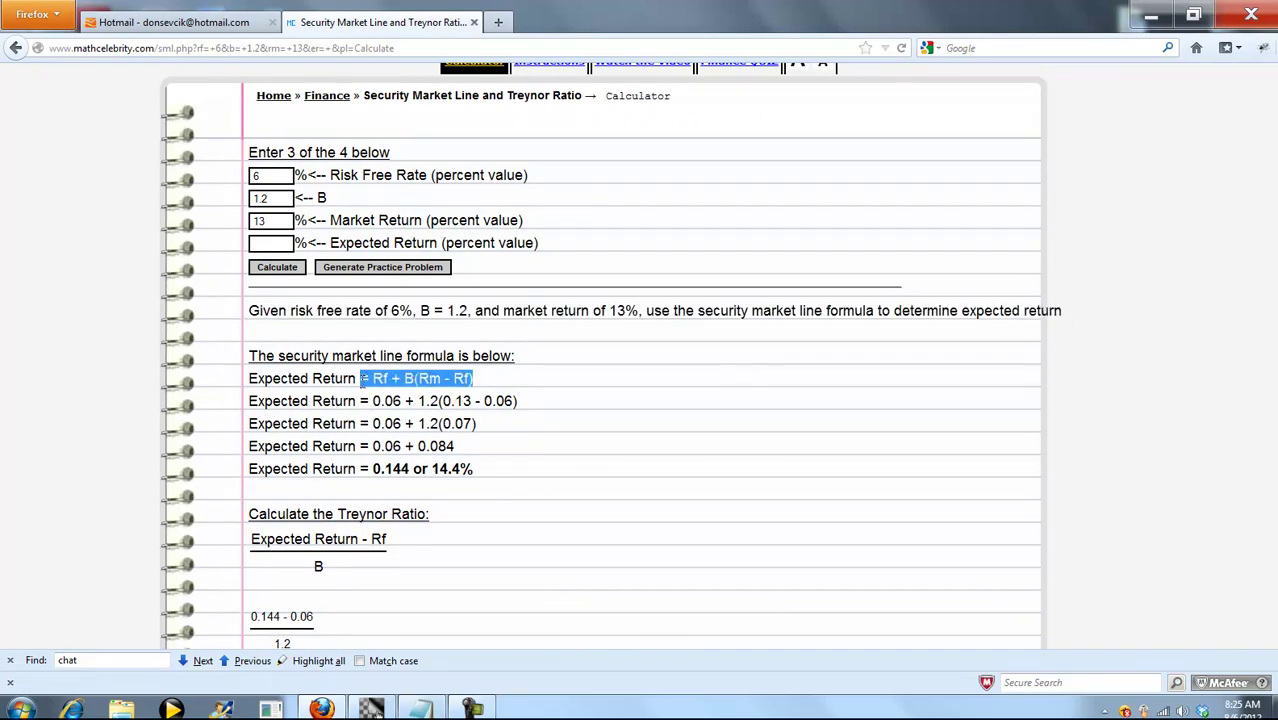
pyautogui.click(366, 382)
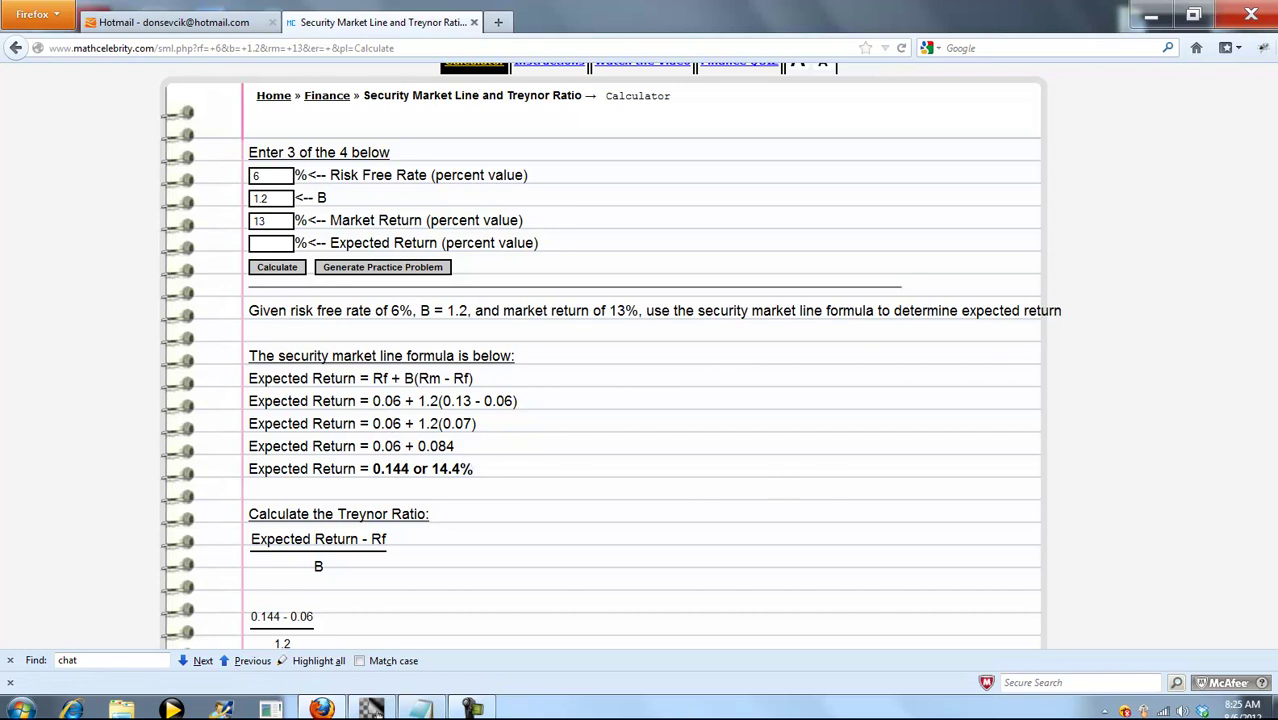
# Highlight the 14.4% expected return result and the 0.07 Treynor Ratio calculation
pyautogui.scroll(-2, 548, 343)
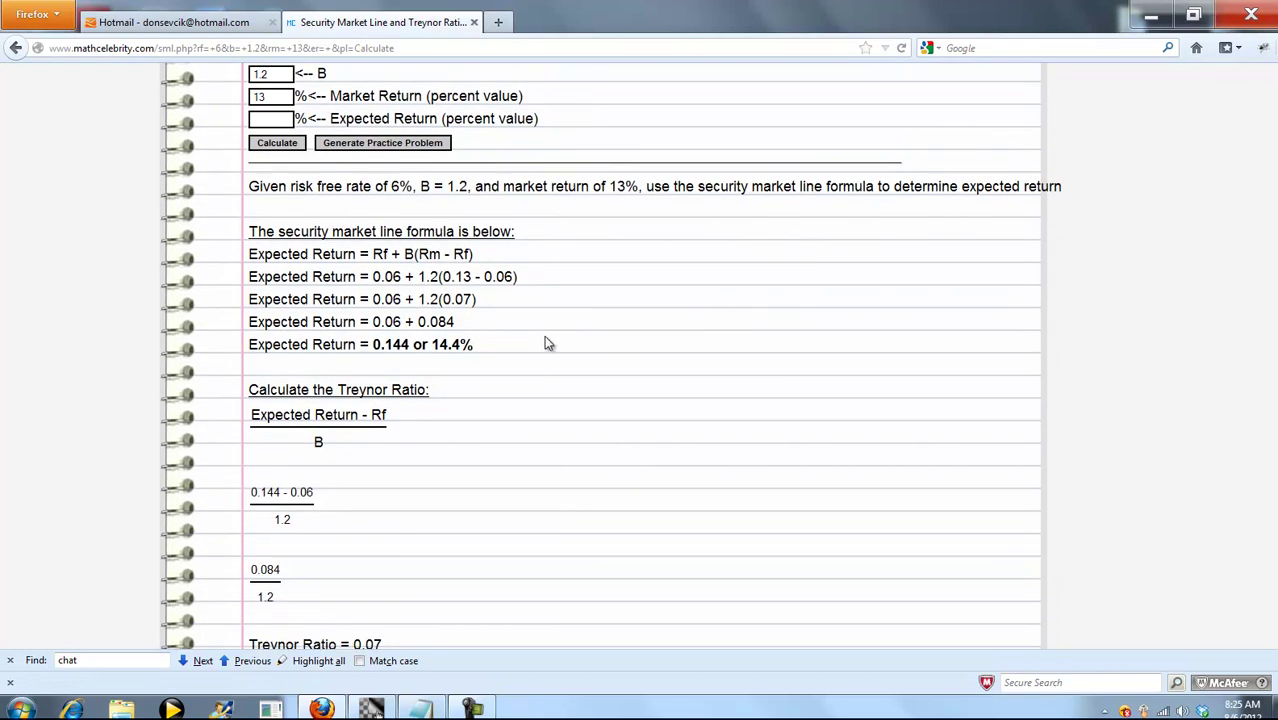
pyautogui.doubleClick(486, 349)
pyautogui.click(864, 386)
pyautogui.scroll(-2, 389, 562)
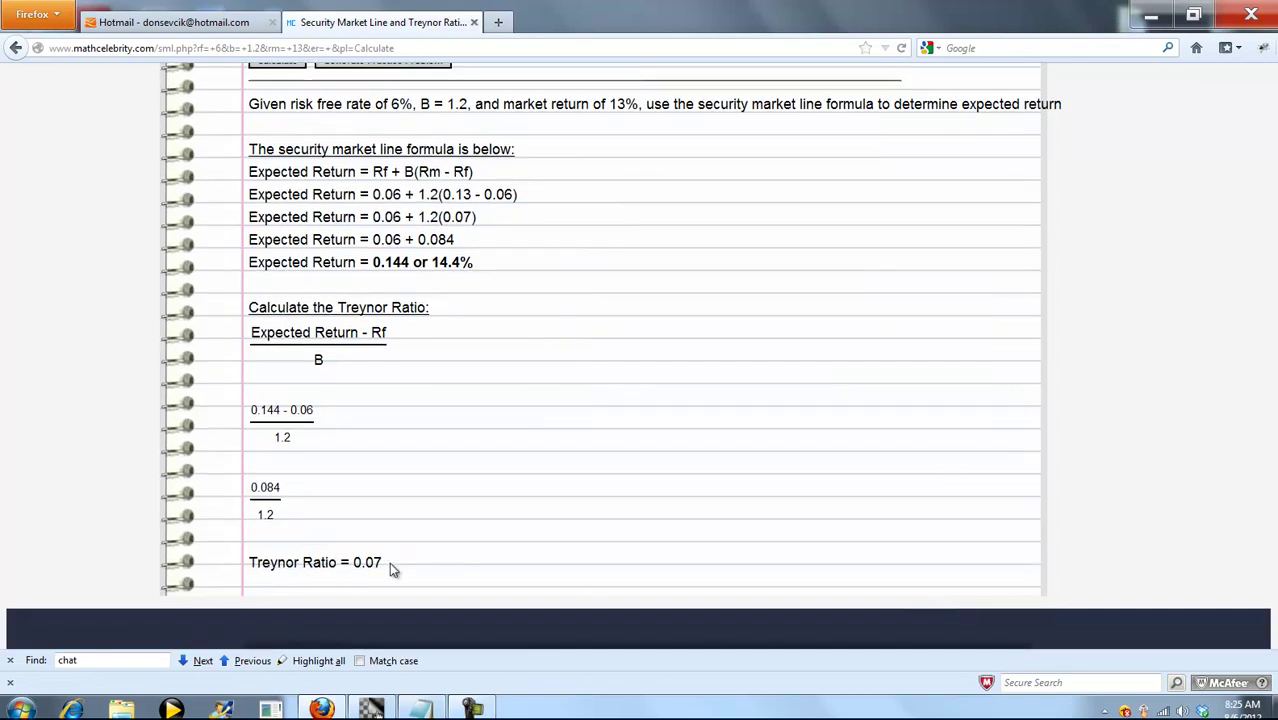
pyautogui.moveTo(389, 562); pyautogui.dragTo(248, 305)
pyautogui.click(539, 381)
pyautogui.scroll(1, 380, 392)
pyautogui.scroll(3, 380, 392)
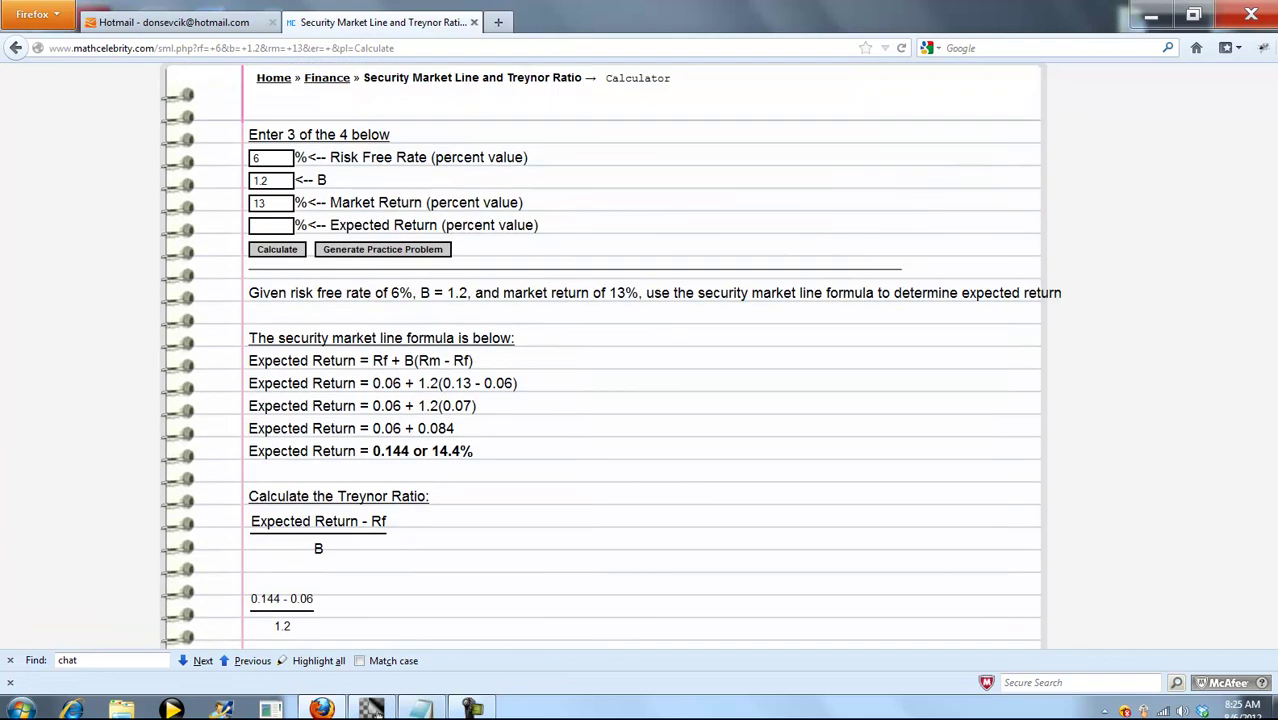
# Set expected return to 14.4, clear the risk free rate, and calculate
pyautogui.click(279, 274)
pyautogui.write('41.4')
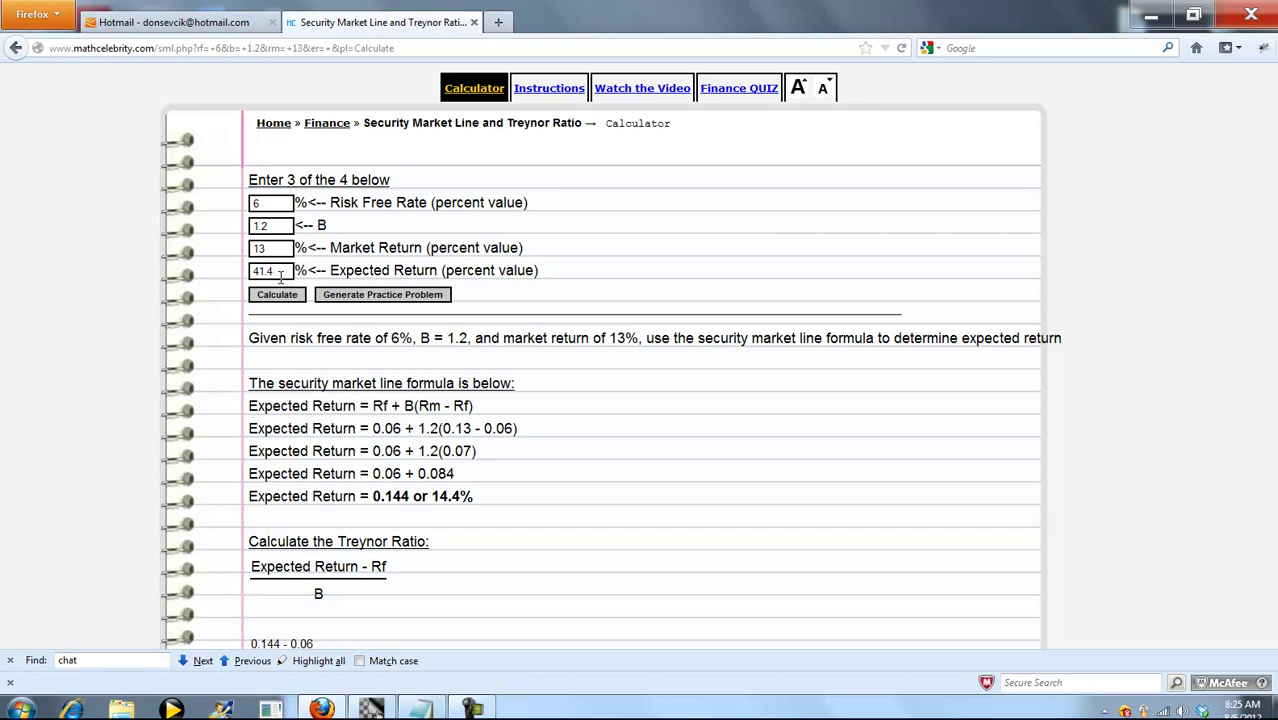
pyautogui.moveTo(281, 276); pyautogui.dragTo(245, 277)
pyautogui.write('14')
pyautogui.moveTo(281, 205); pyautogui.dragTo(240, 207)
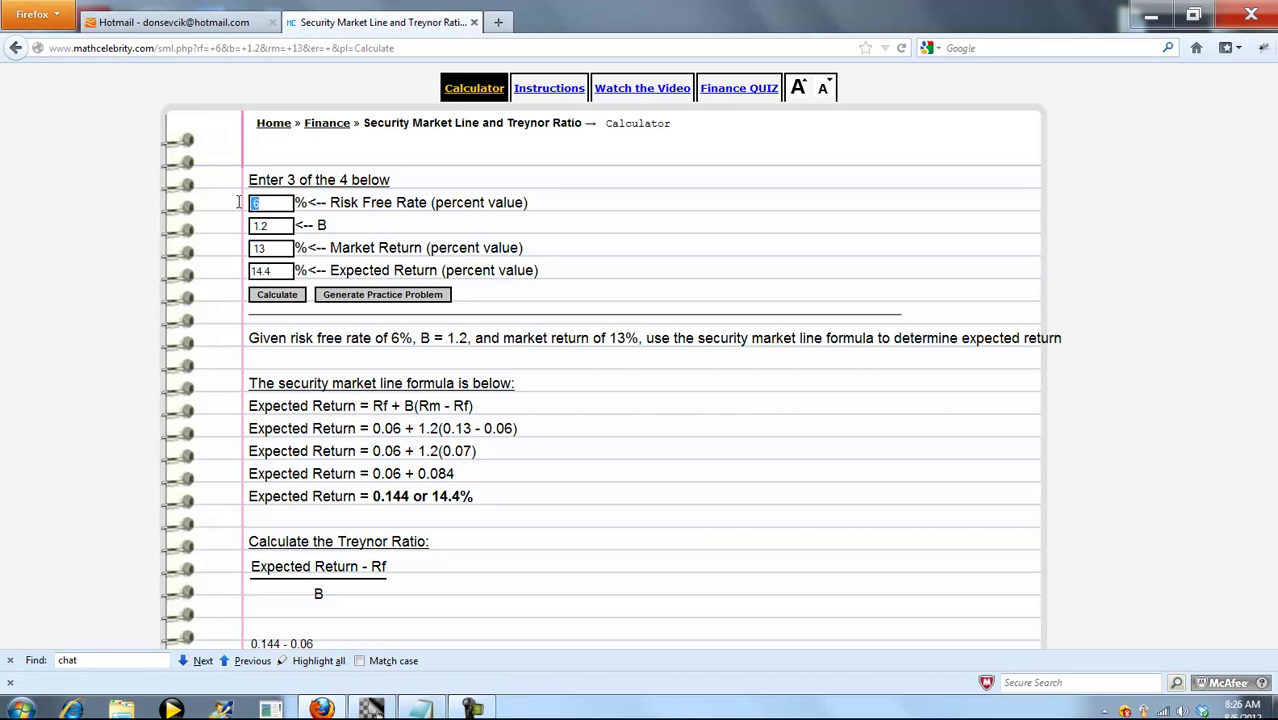
pyautogui.click(293, 298)
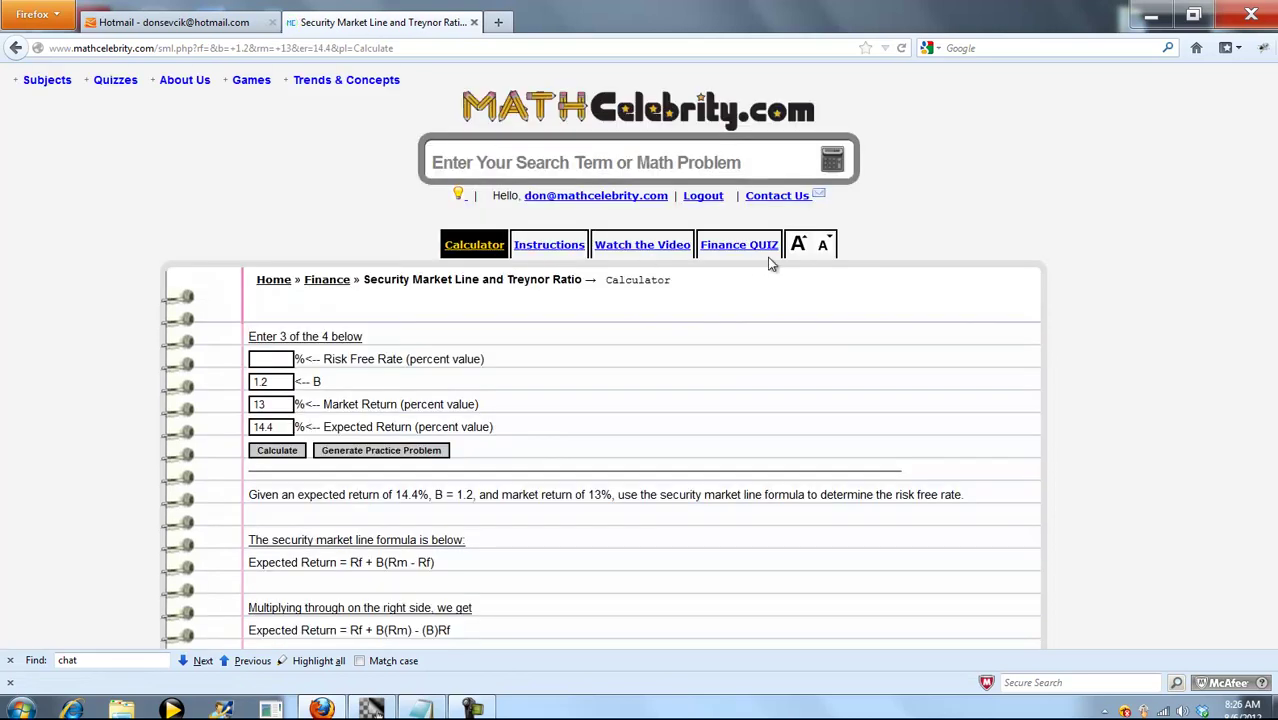
# Enlarge the text and highlight the security market line formula and Rf term
pyautogui.click(799, 244)
pyautogui.scroll(-3, 1057, 345)
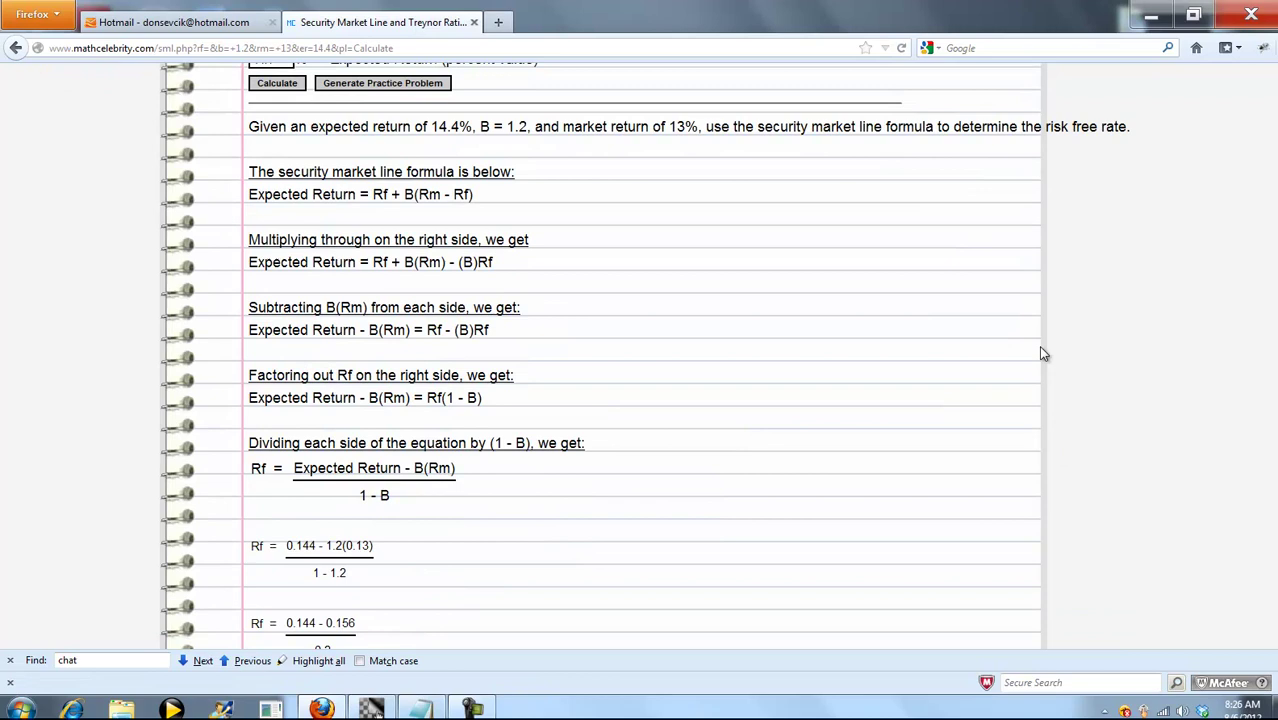
pyautogui.moveTo(474, 198); pyautogui.dragTo(248, 203)
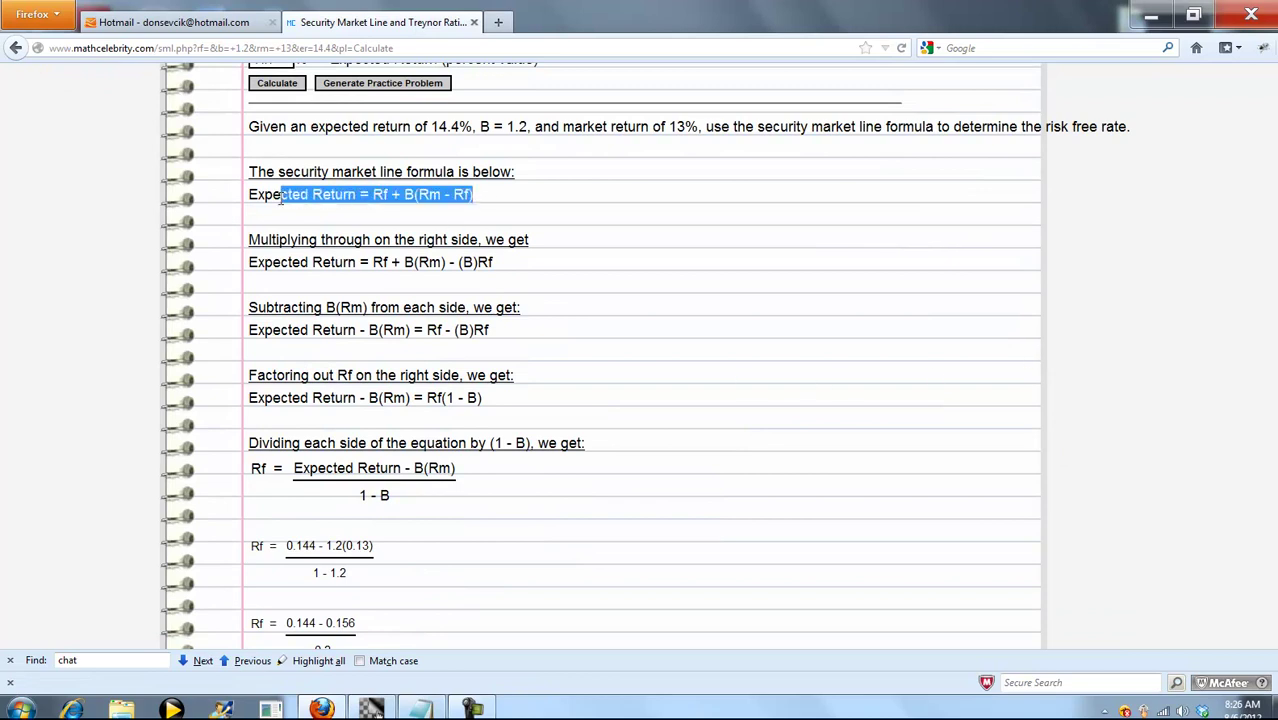
pyautogui.click(448, 211)
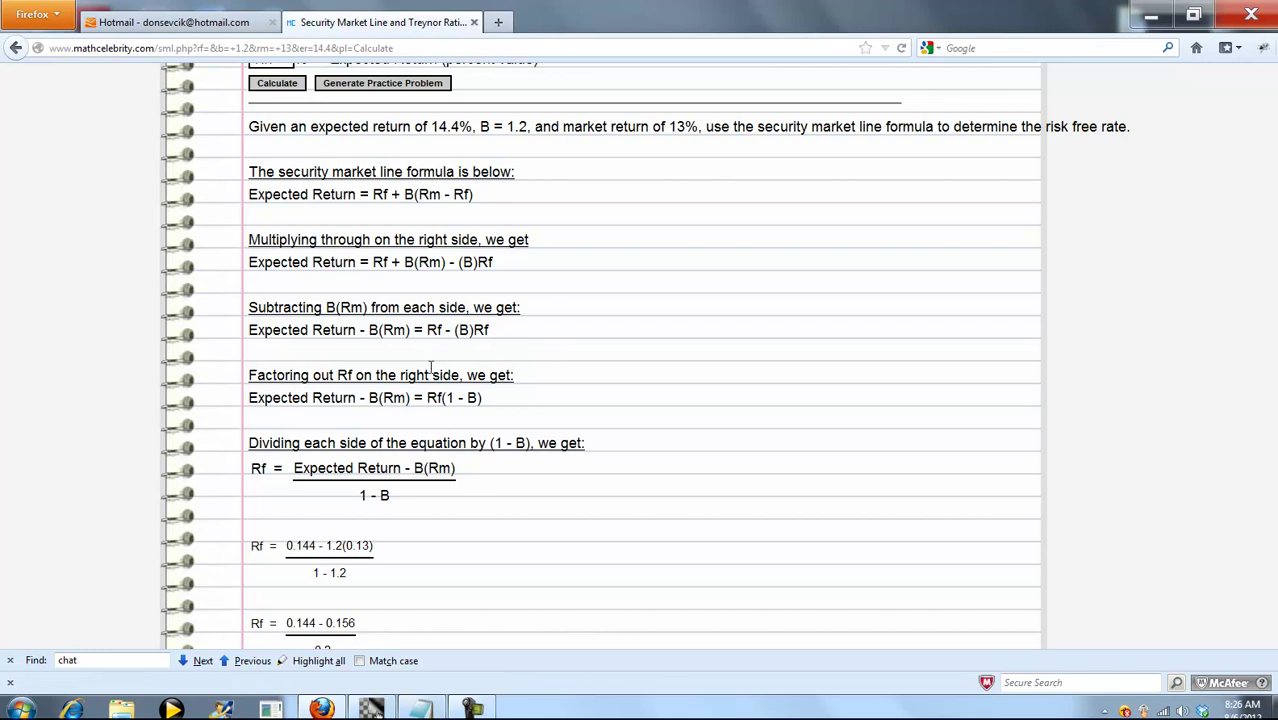
pyautogui.doubleClick(258, 469)
pyautogui.click(344, 466)
# Scroll to the 6% risk free rate answer, highlight it, and return to the top
pyautogui.scroll(-1, 1275, 388)
pyautogui.scroll(-1, 1275, 388)
pyautogui.scroll(-1, 1275, 388)
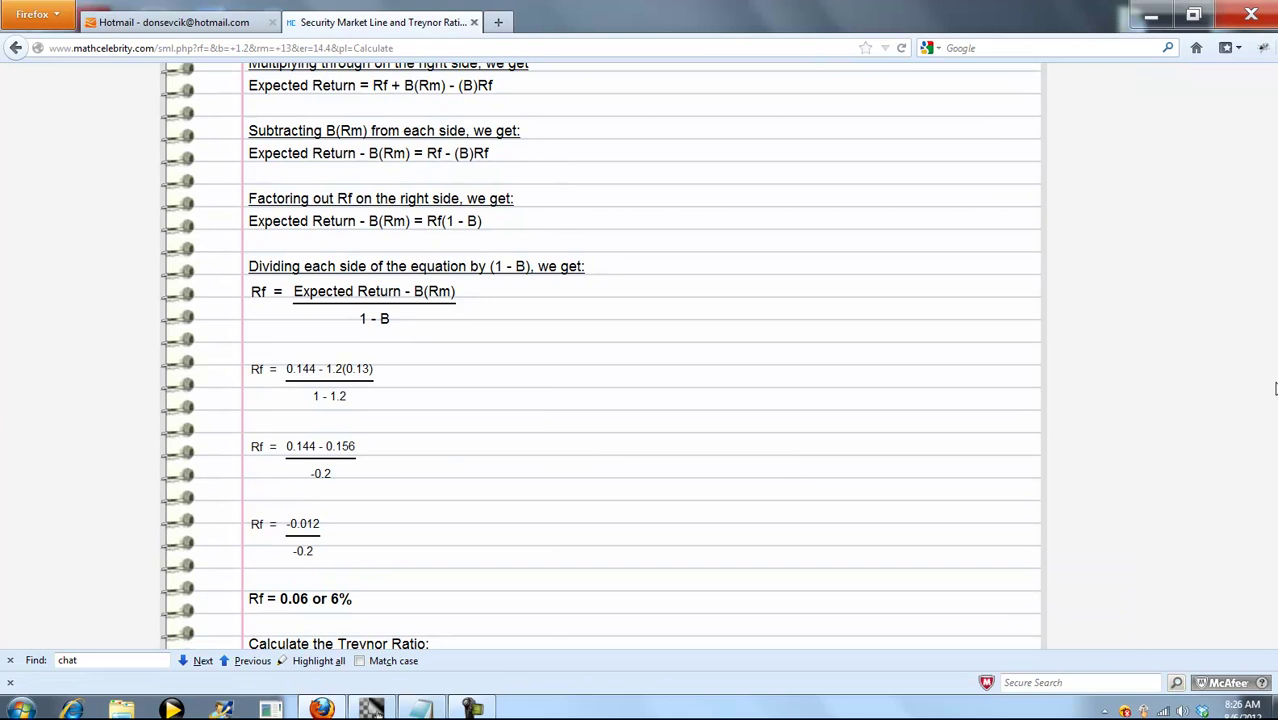
pyautogui.scroll(-1, 1275, 388)
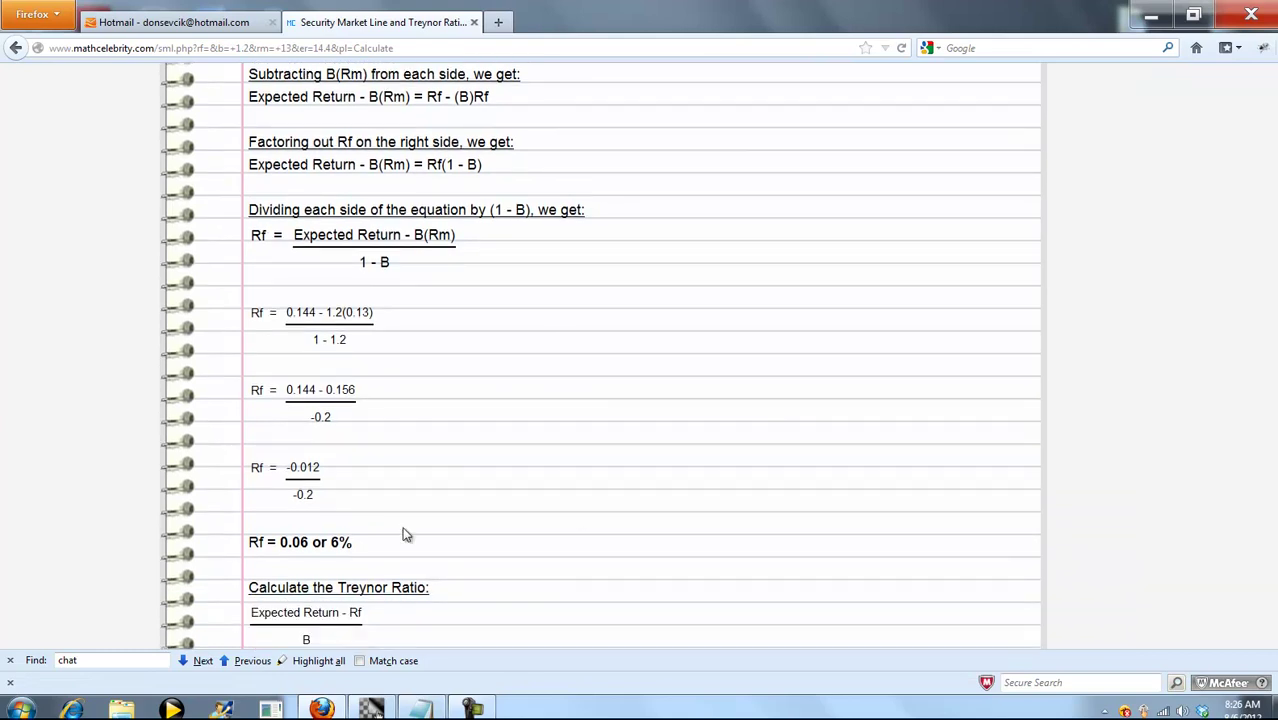
pyautogui.moveTo(350, 542); pyautogui.dragTo(276, 542)
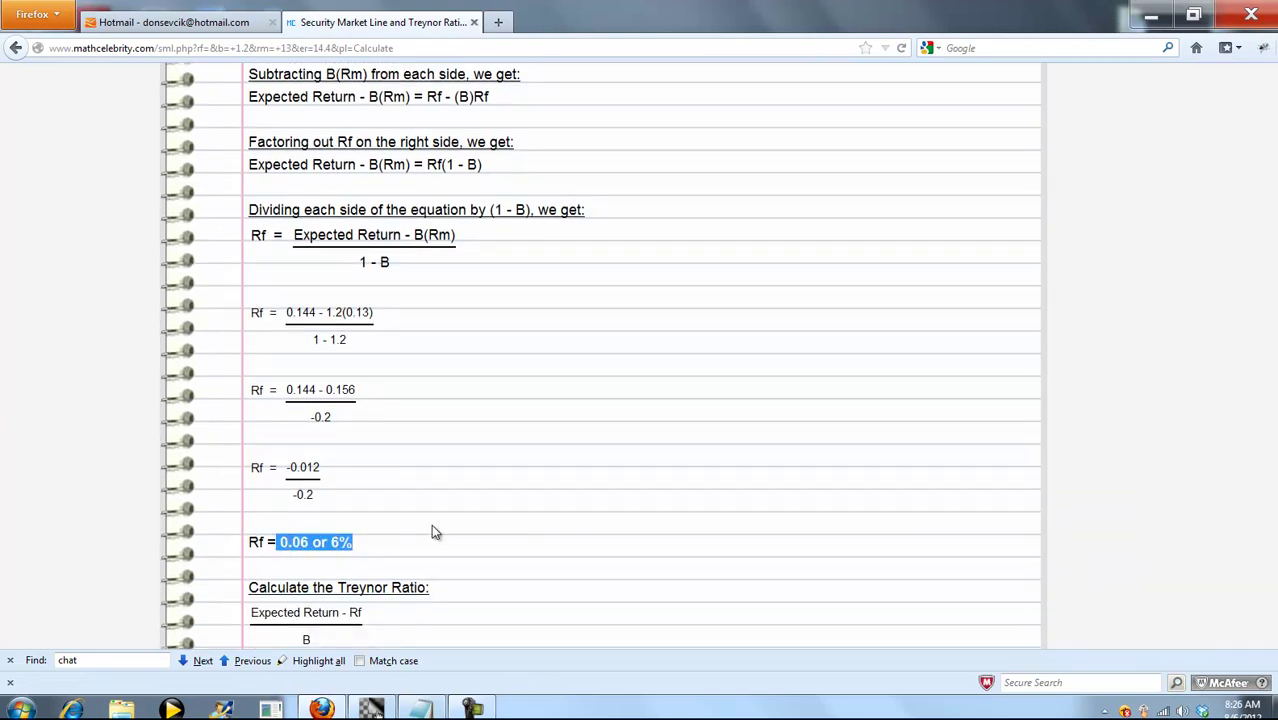
pyautogui.click(434, 531)
pyautogui.scroll(-2, 588, 510)
pyautogui.scroll(-2, 1272, 500)
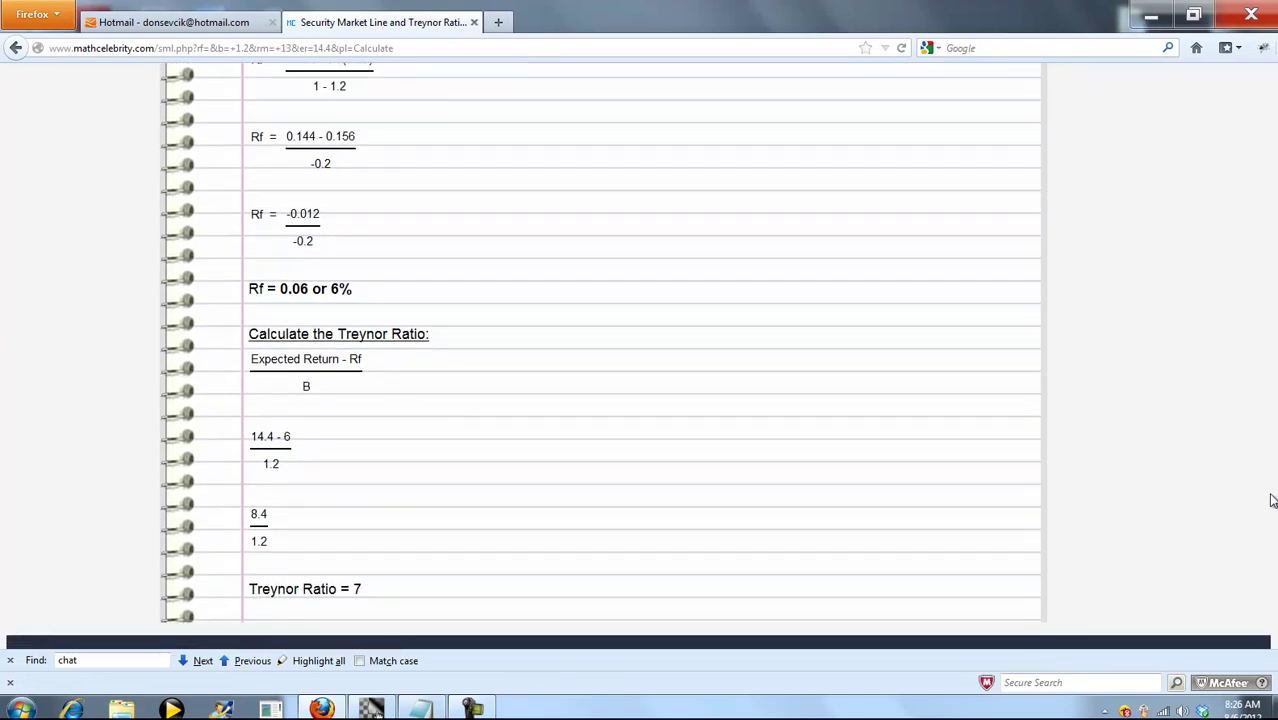
pyautogui.scroll(2, 1272, 500)
pyautogui.scroll(2, 1272, 460)
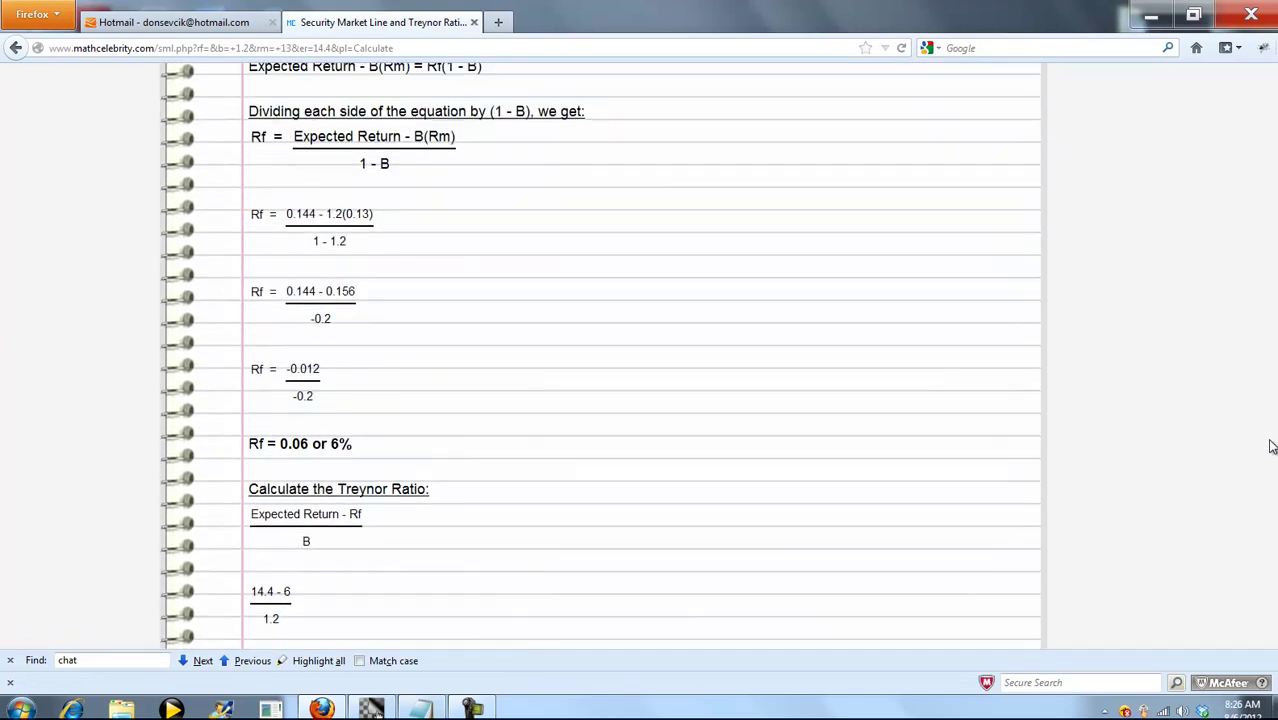
pyautogui.scroll(10, 1272, 420)
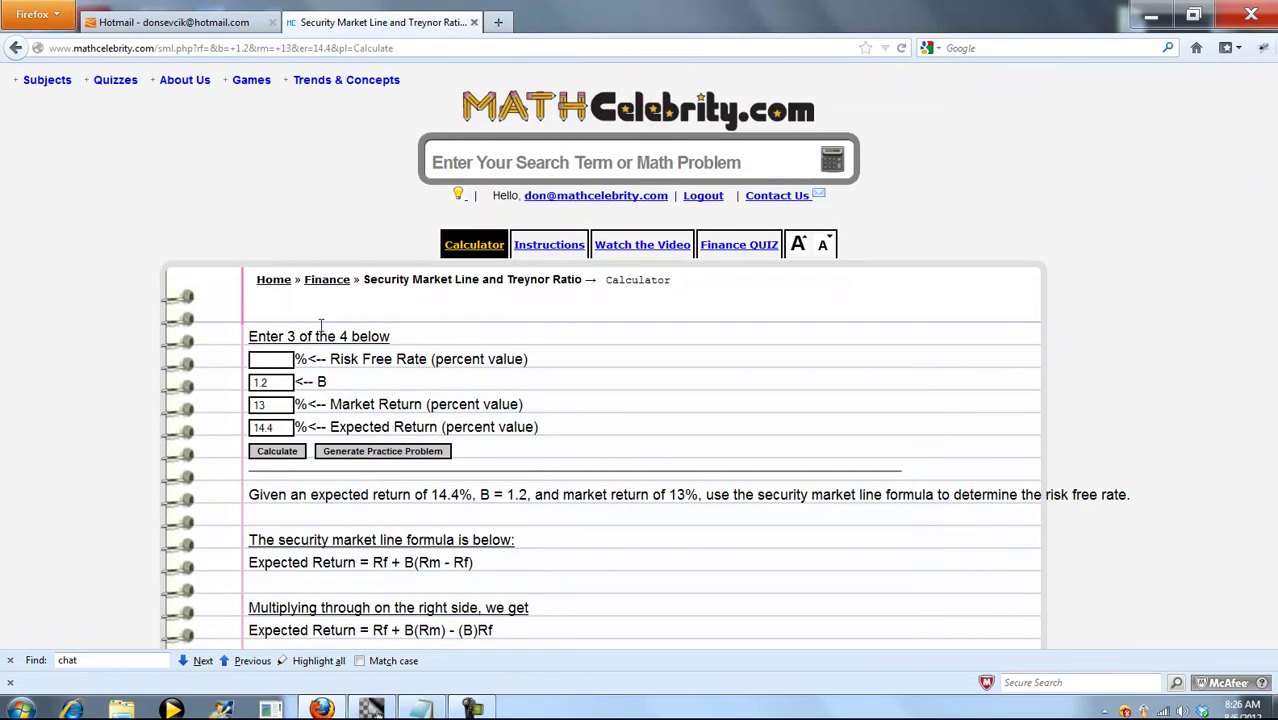
pyautogui.write('6')
# Restore risk free rate 6, clear B, calculate, and enlarge the text
pyautogui.press('Tab')
pyautogui.press('BackSpace')
pyautogui.click(277, 450)
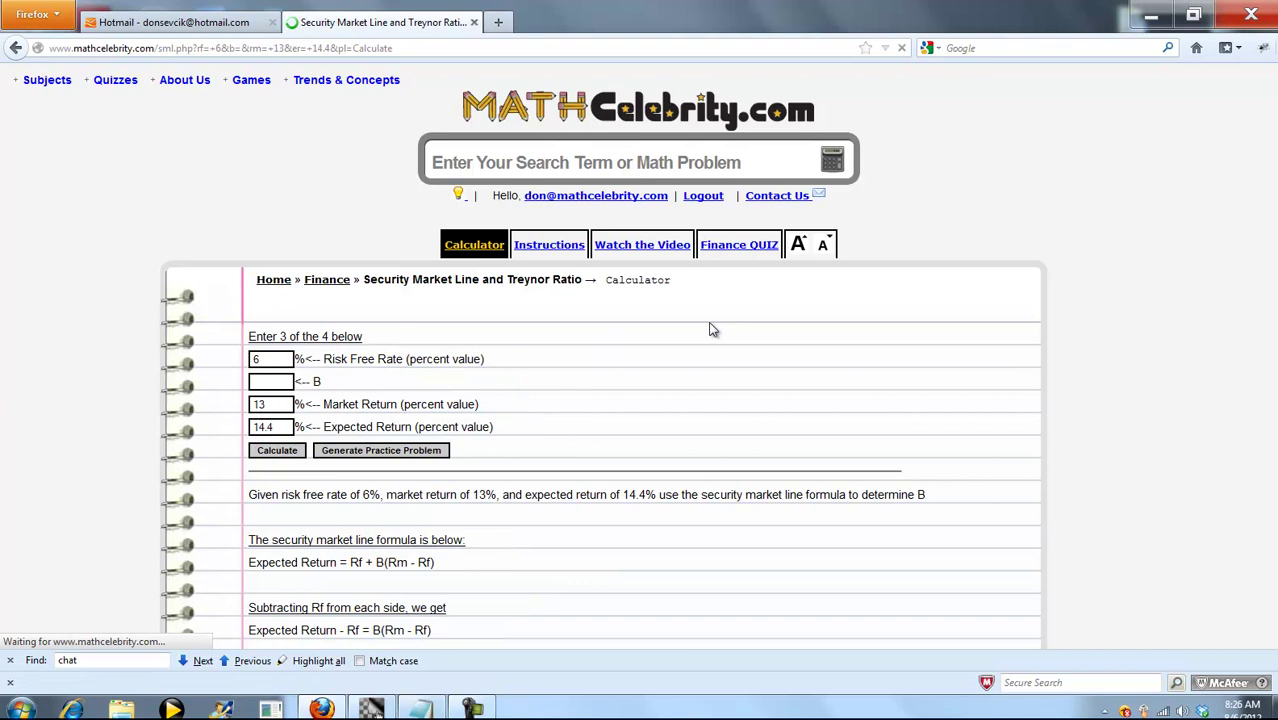
pyautogui.click(800, 247)
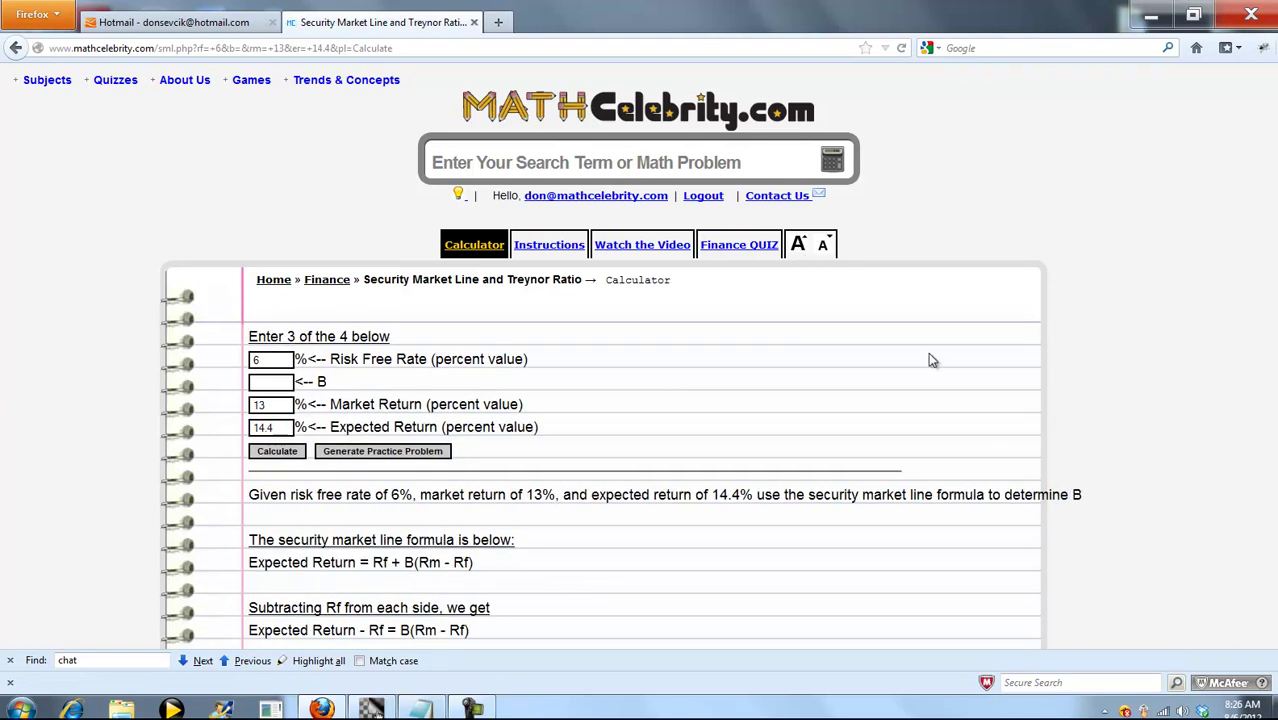
# Highlight the B equation and the B = 1.2 answer in the steps
pyautogui.scroll(-2, 928, 352)
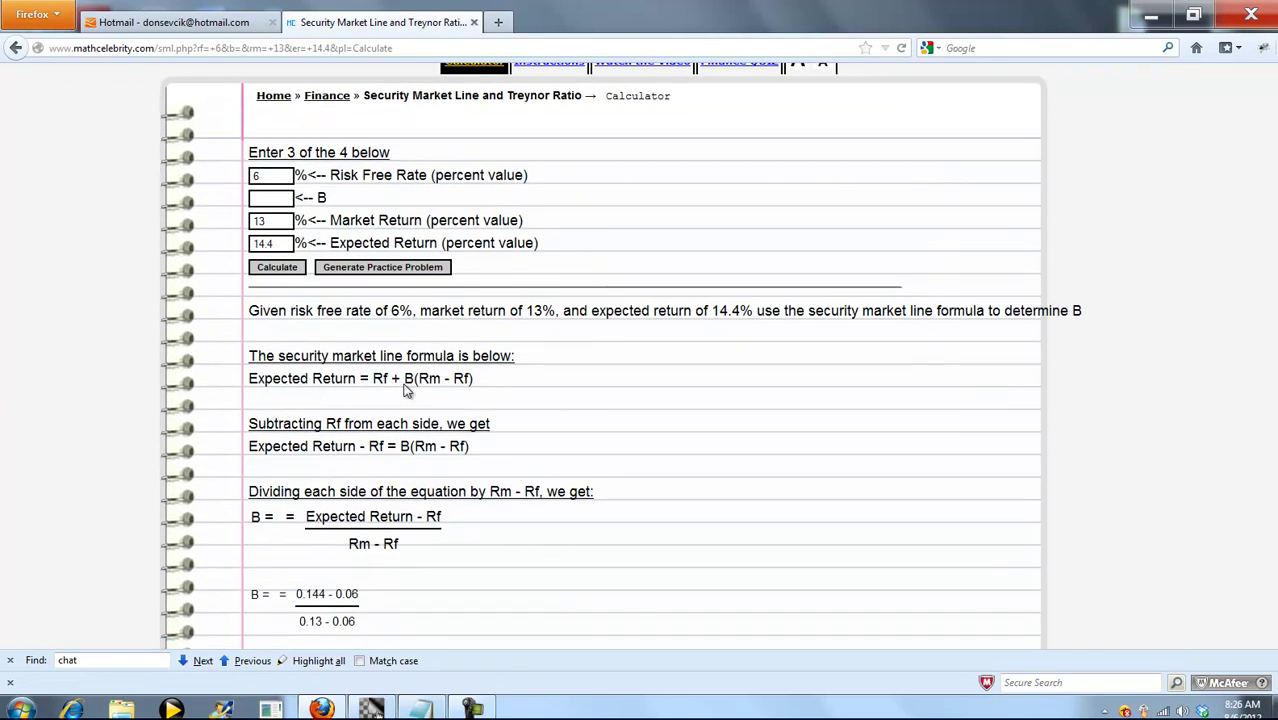
pyautogui.scroll(-3, 703, 476)
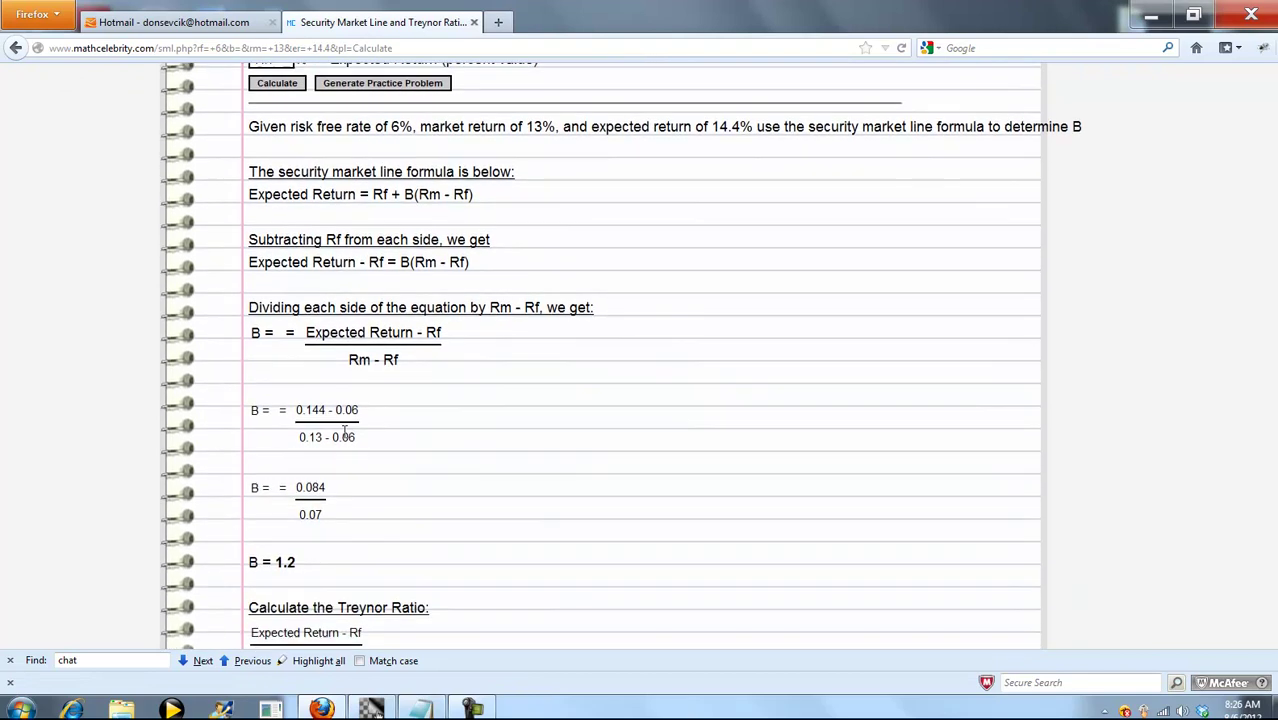
pyautogui.moveTo(270, 338); pyautogui.dragTo(250, 338)
pyautogui.click(355, 358)
pyautogui.moveTo(302, 566); pyautogui.dragTo(249, 563)
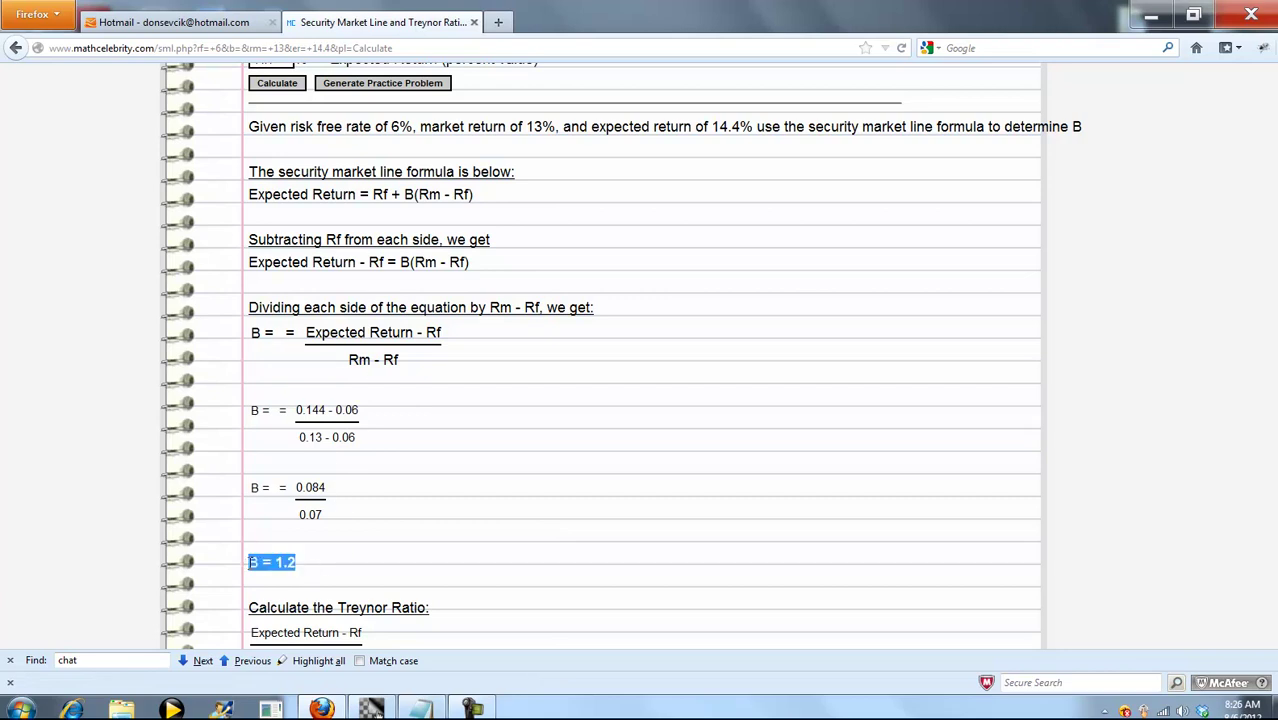
pyautogui.click(475, 526)
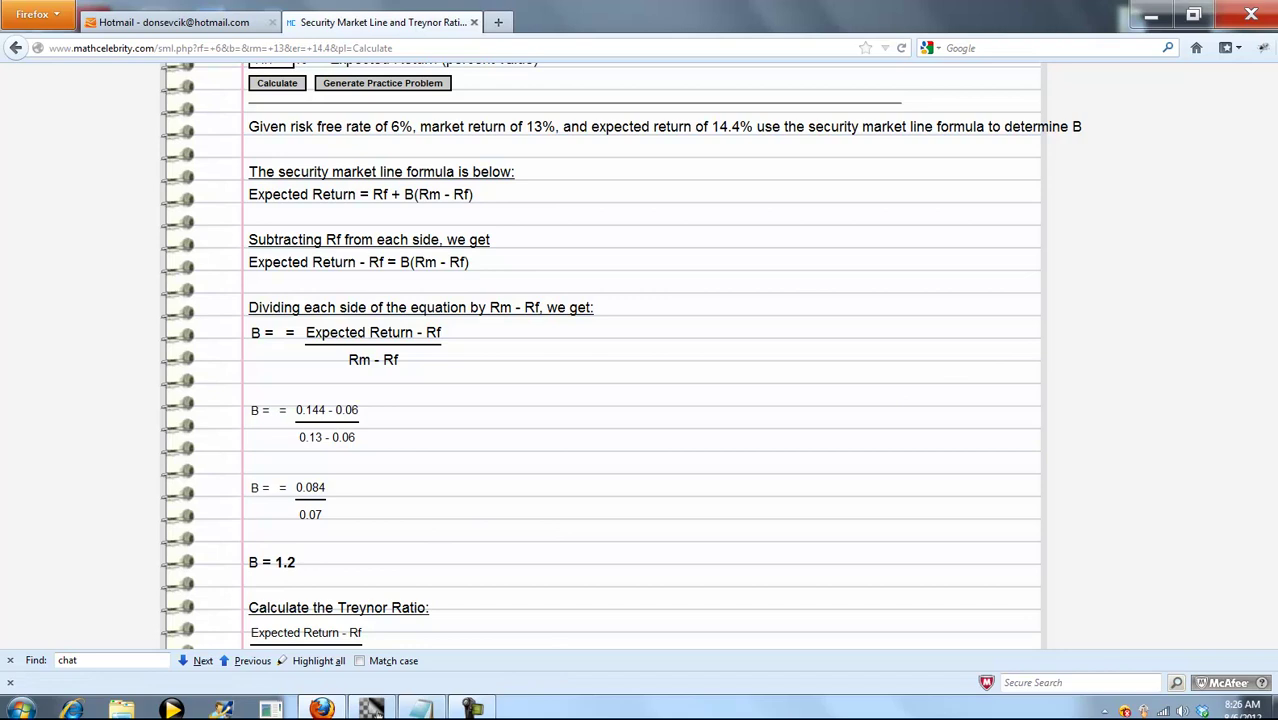
pyautogui.scroll(6, 1272, 200)
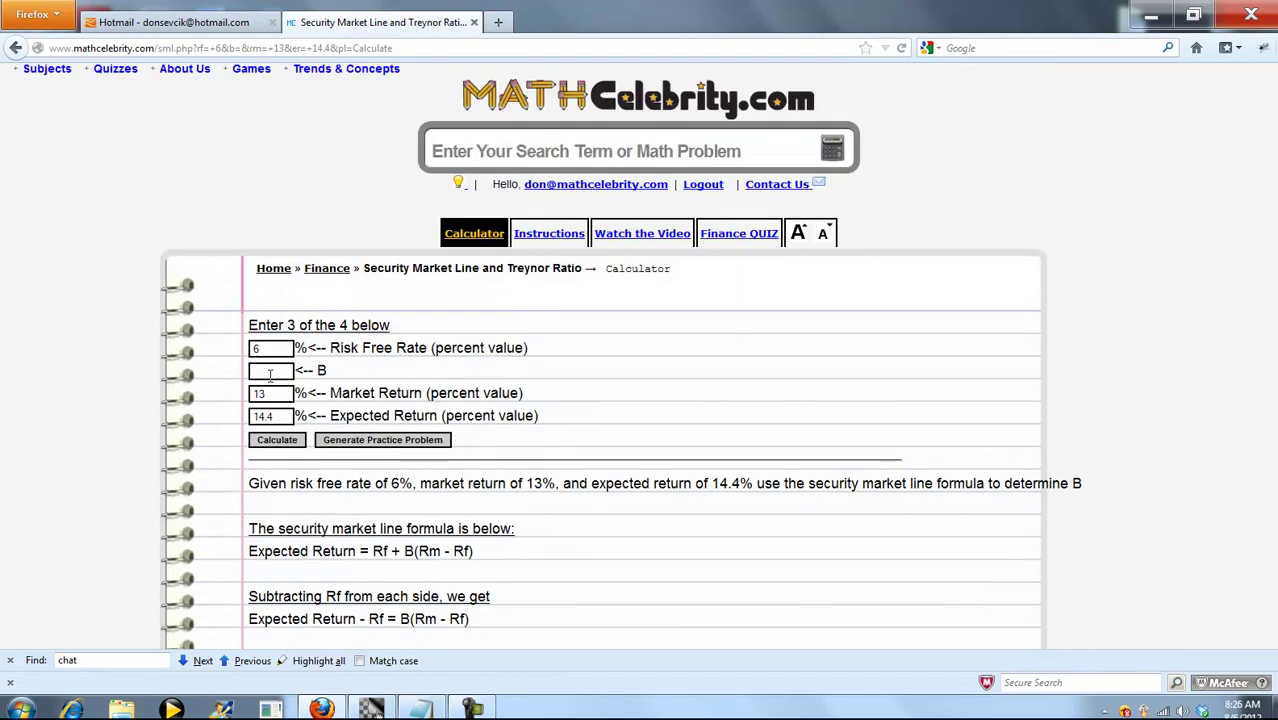
# Restore B to 1.2, clear market return, calculate, and enlarge the text
pyautogui.write('1.2')
pyautogui.press('Tab')
pyautogui.press('BackSpace')
pyautogui.click(278, 441)
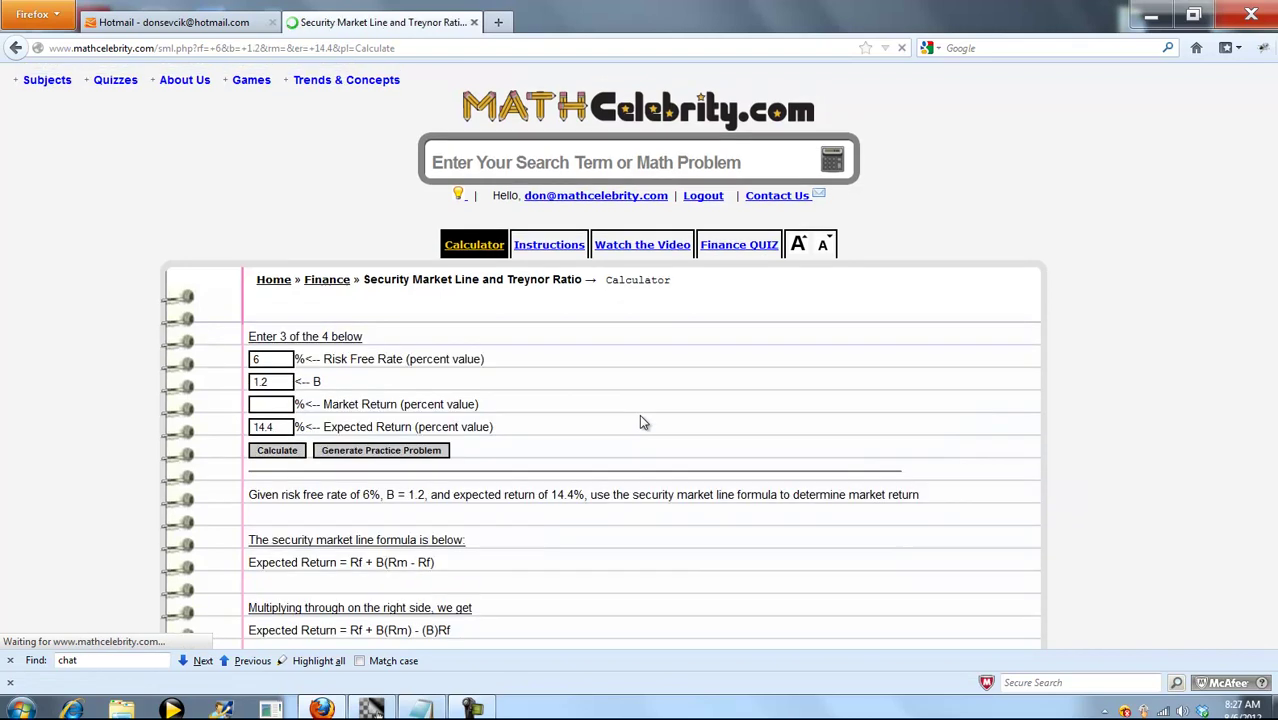
pyautogui.click(798, 247)
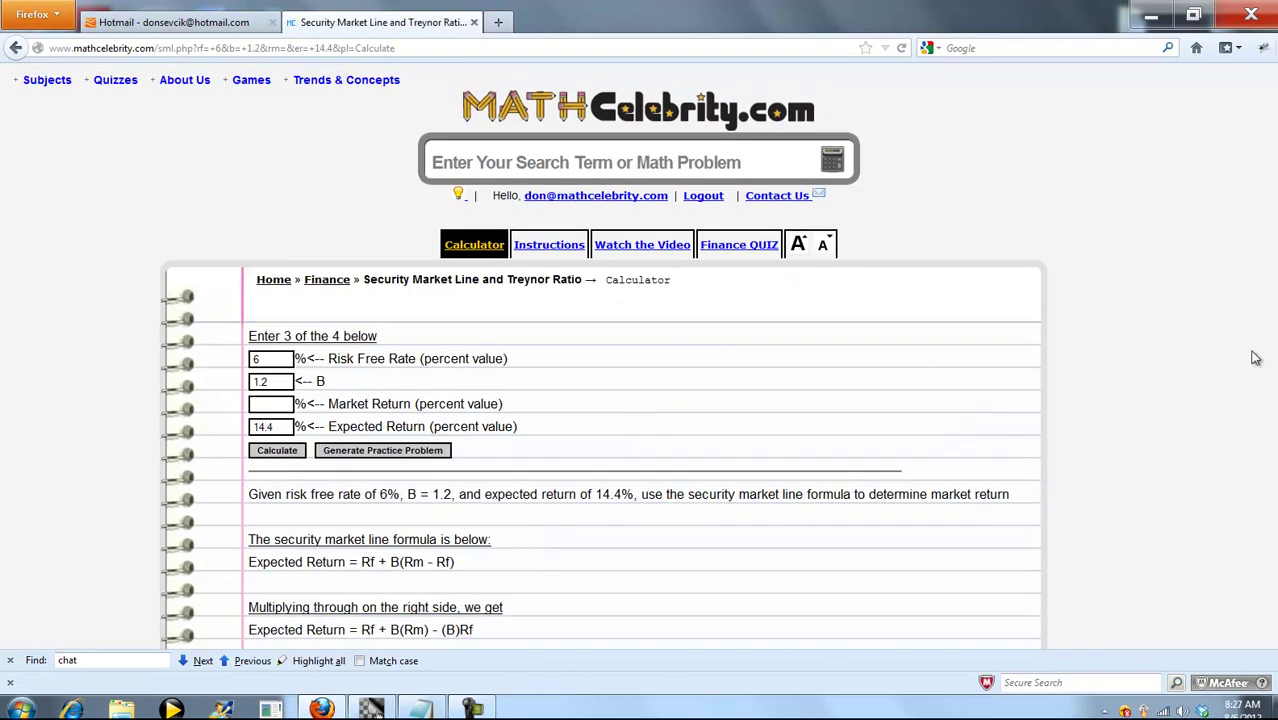
# Enlarge the text further and highlight the Market Return step and 13% answer
pyautogui.scroll(-1, 833, 203)
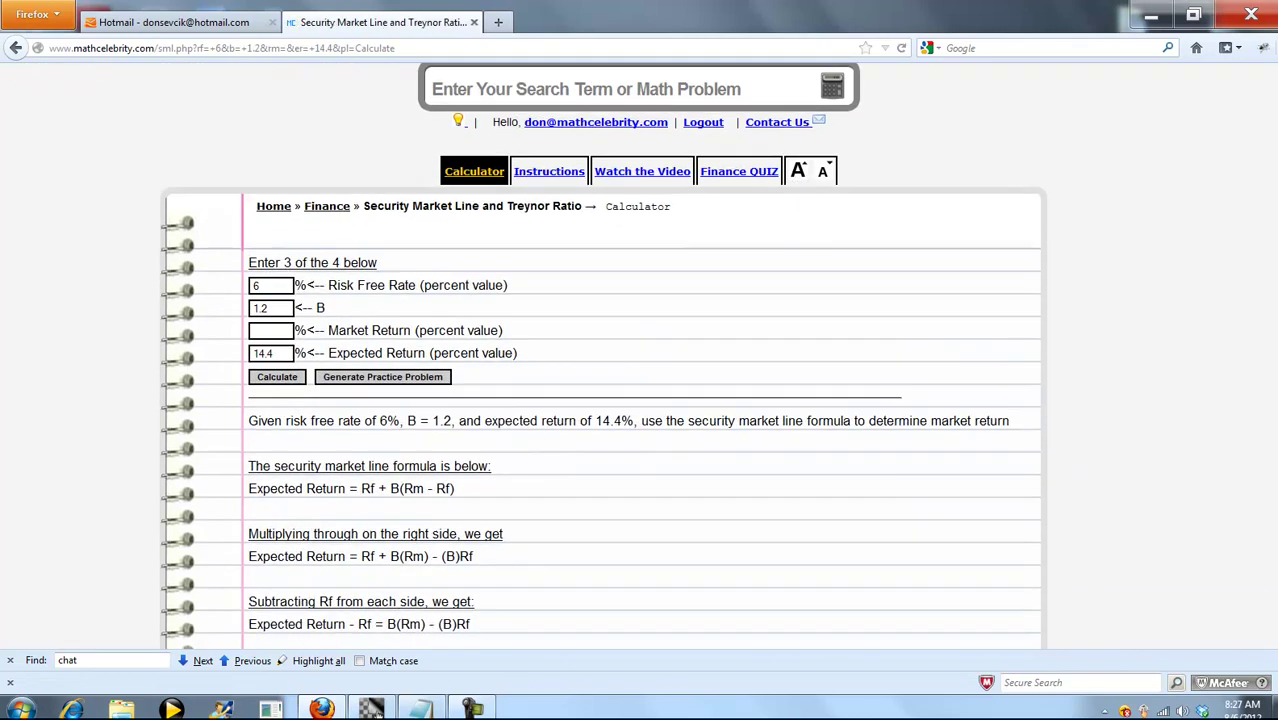
pyautogui.click(798, 171)
pyautogui.scroll(-1, 1266, 292)
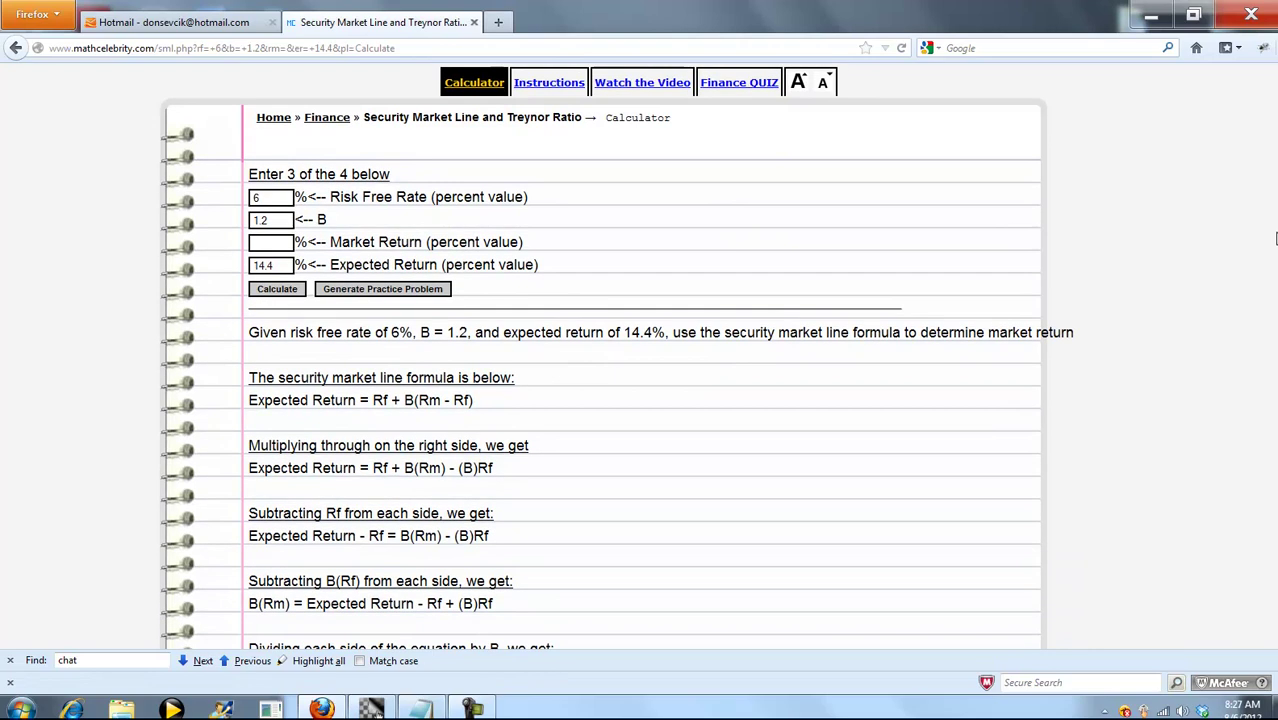
pyautogui.scroll(-2, 1266, 292)
pyautogui.scroll(-1, 1266, 292)
pyautogui.scroll(-1, 1266, 292)
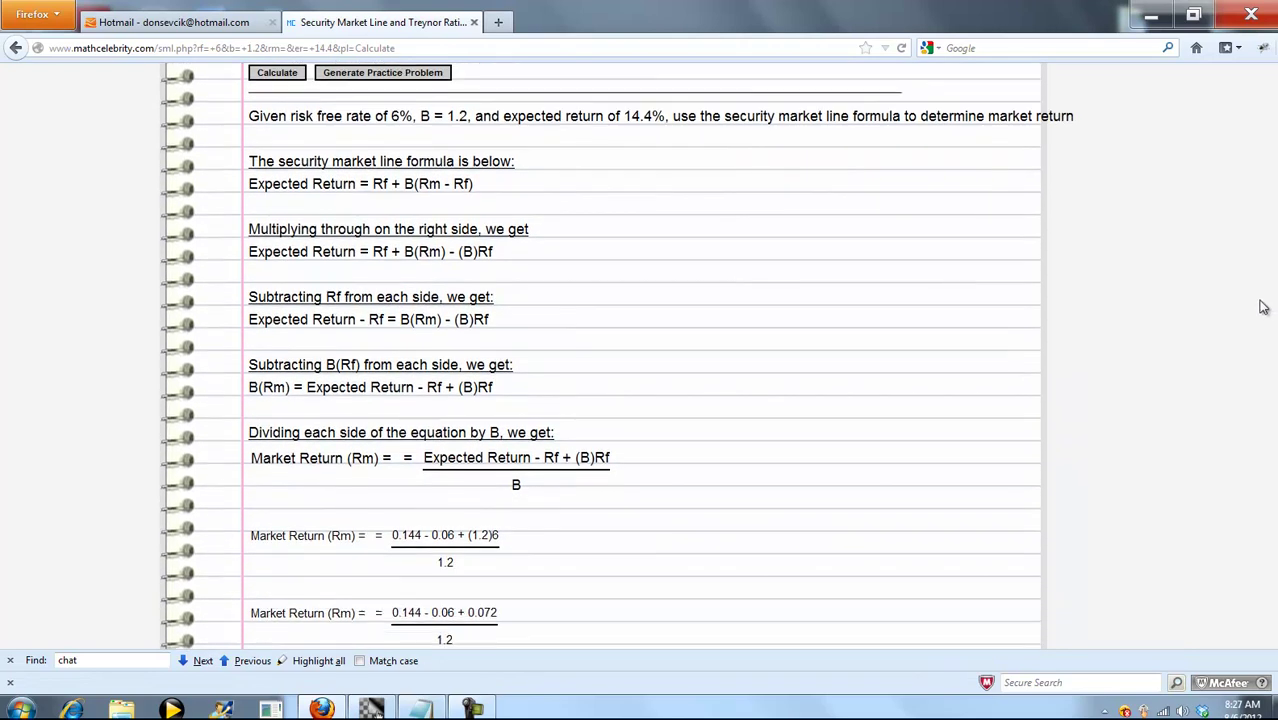
pyautogui.moveTo(394, 456); pyautogui.dragTo(226, 458)
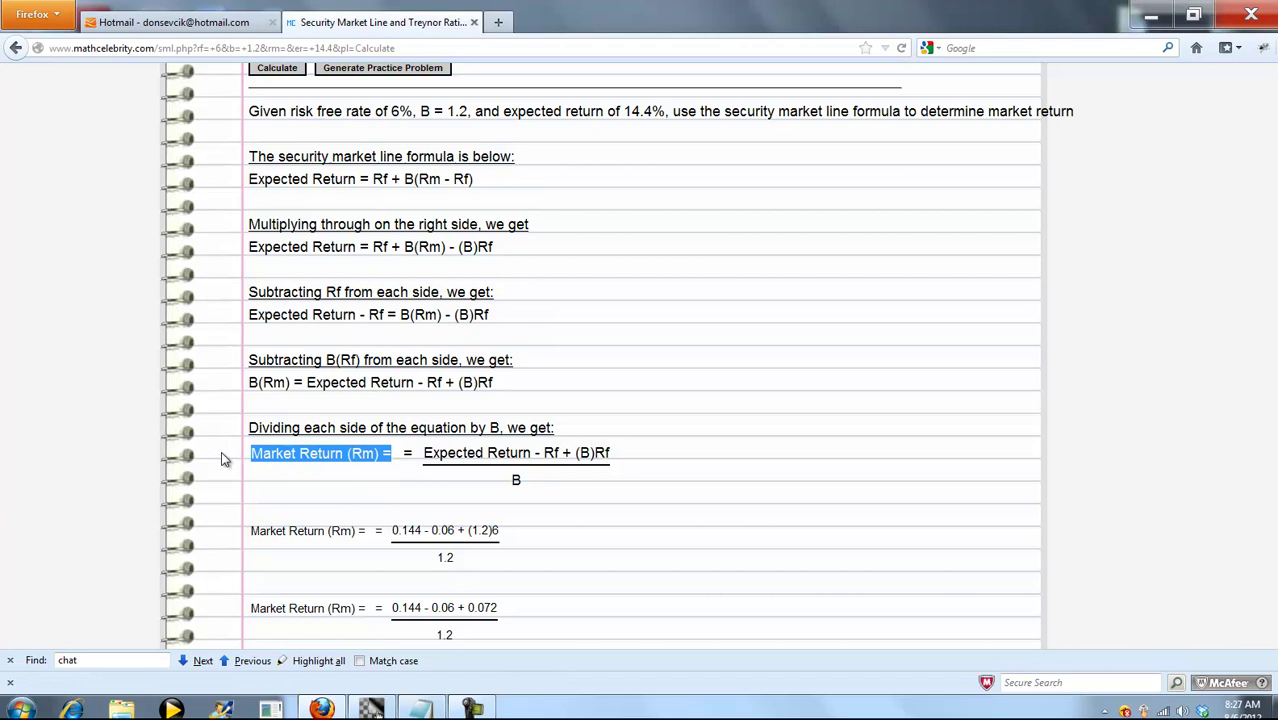
pyautogui.click(590, 446)
pyautogui.scroll(-3, 590, 450)
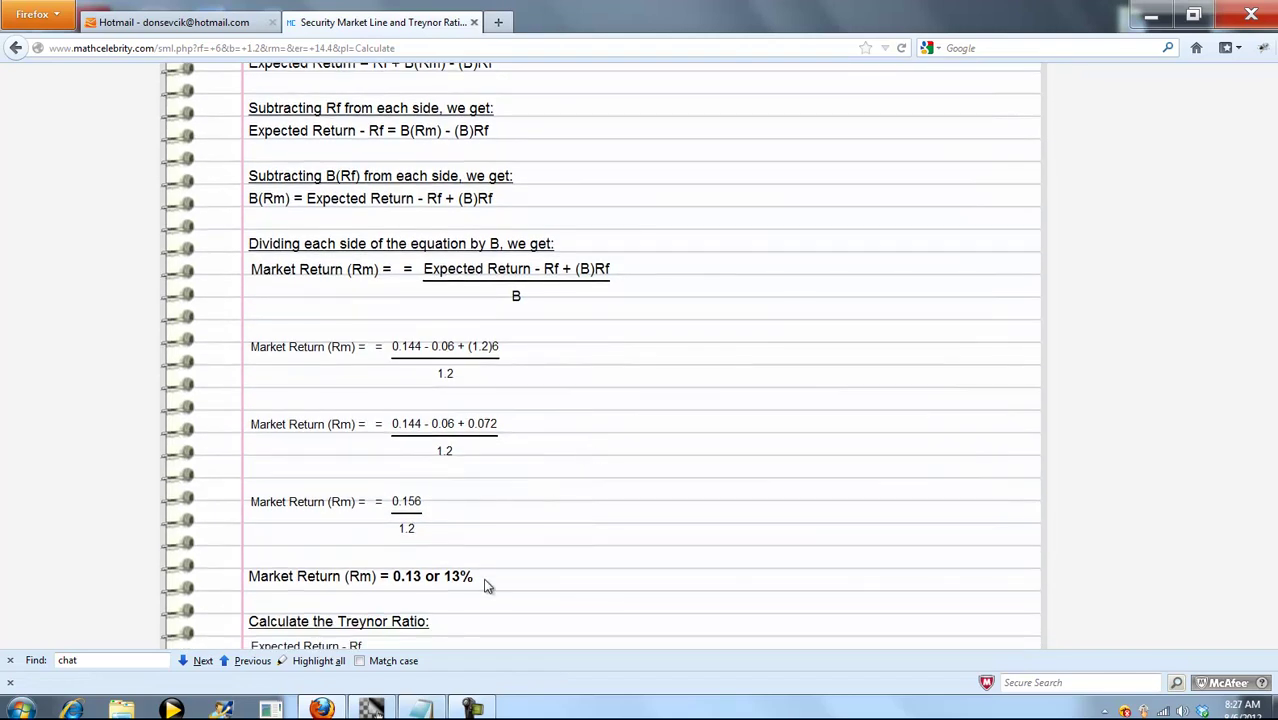
pyautogui.moveTo(479, 579); pyautogui.dragTo(250, 576)
pyautogui.click(575, 510)
pyautogui.scroll(5, 1268, 200)
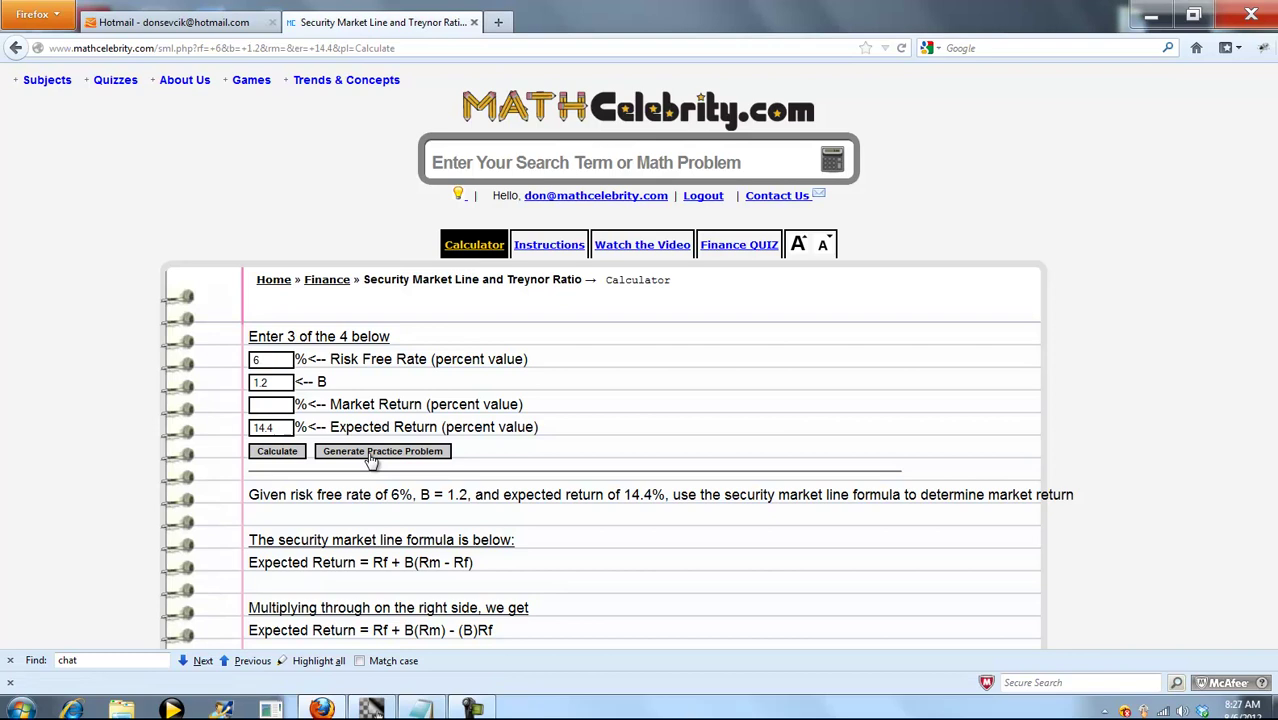
# Generate a practice problem, dismiss the colour-scheme prompt, and solve it to 14.2%
pyautogui.click(372, 452)
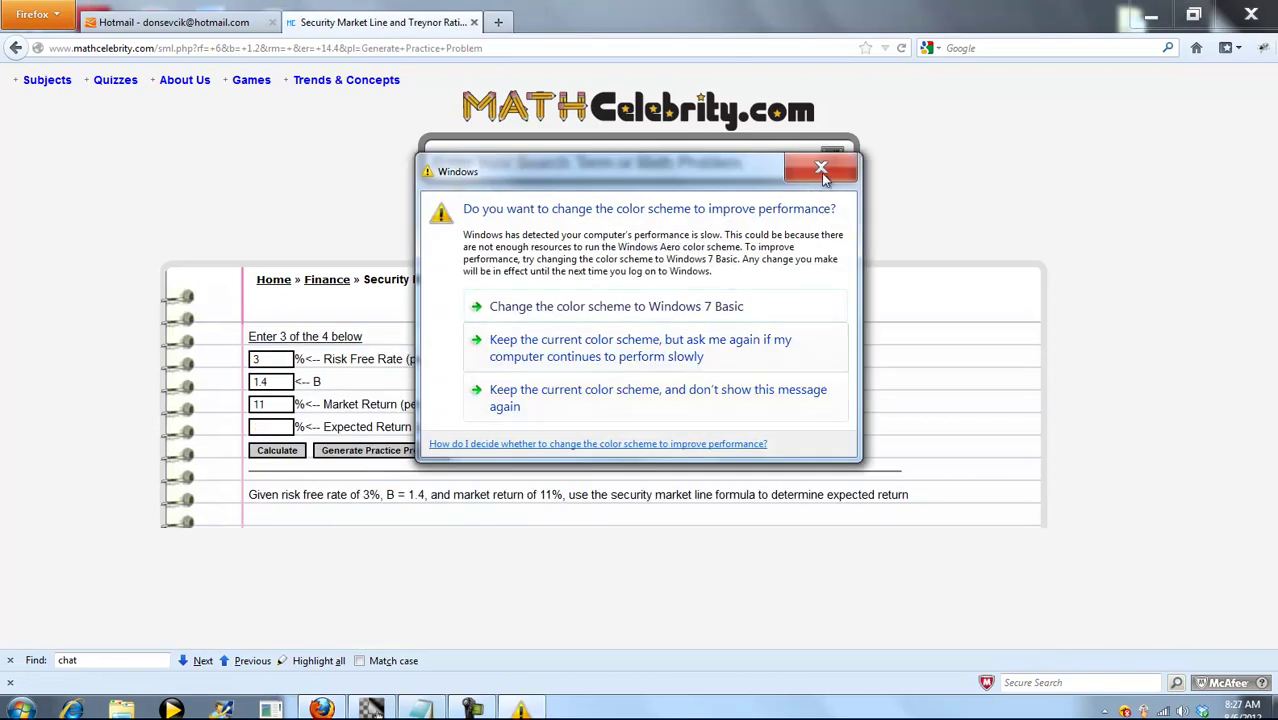
pyautogui.click(821, 170)
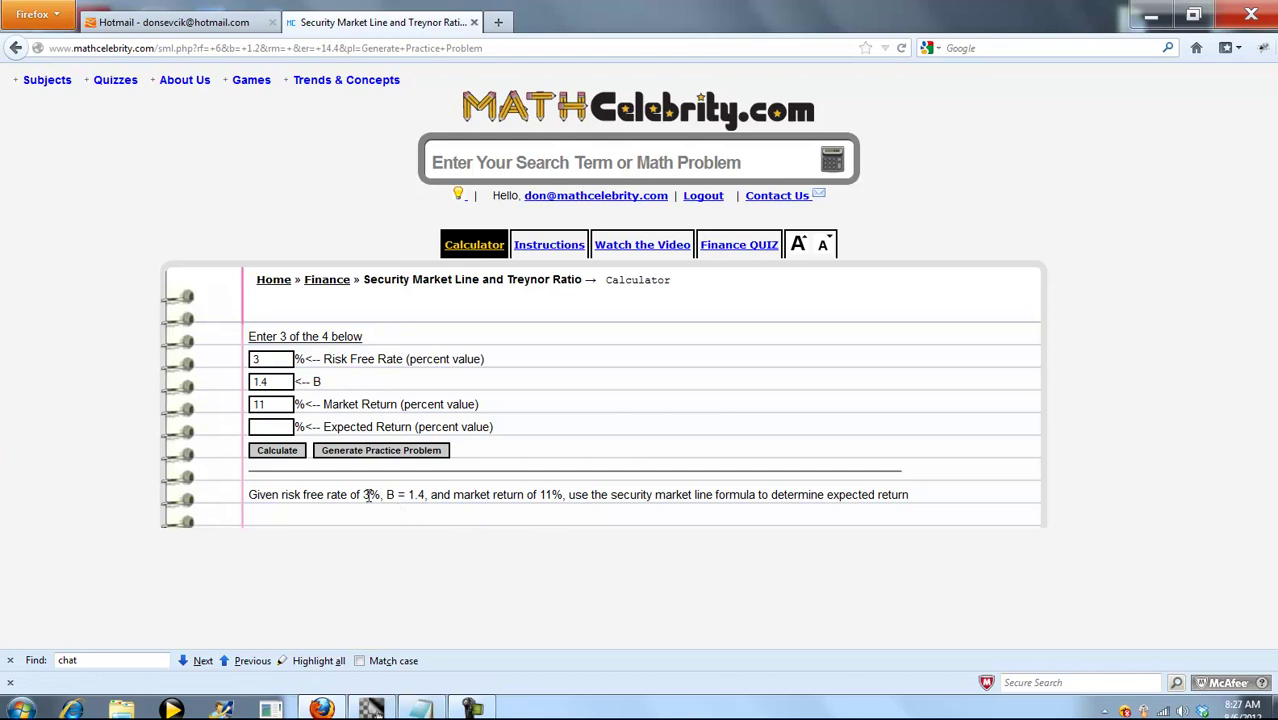
pyautogui.click(286, 451)
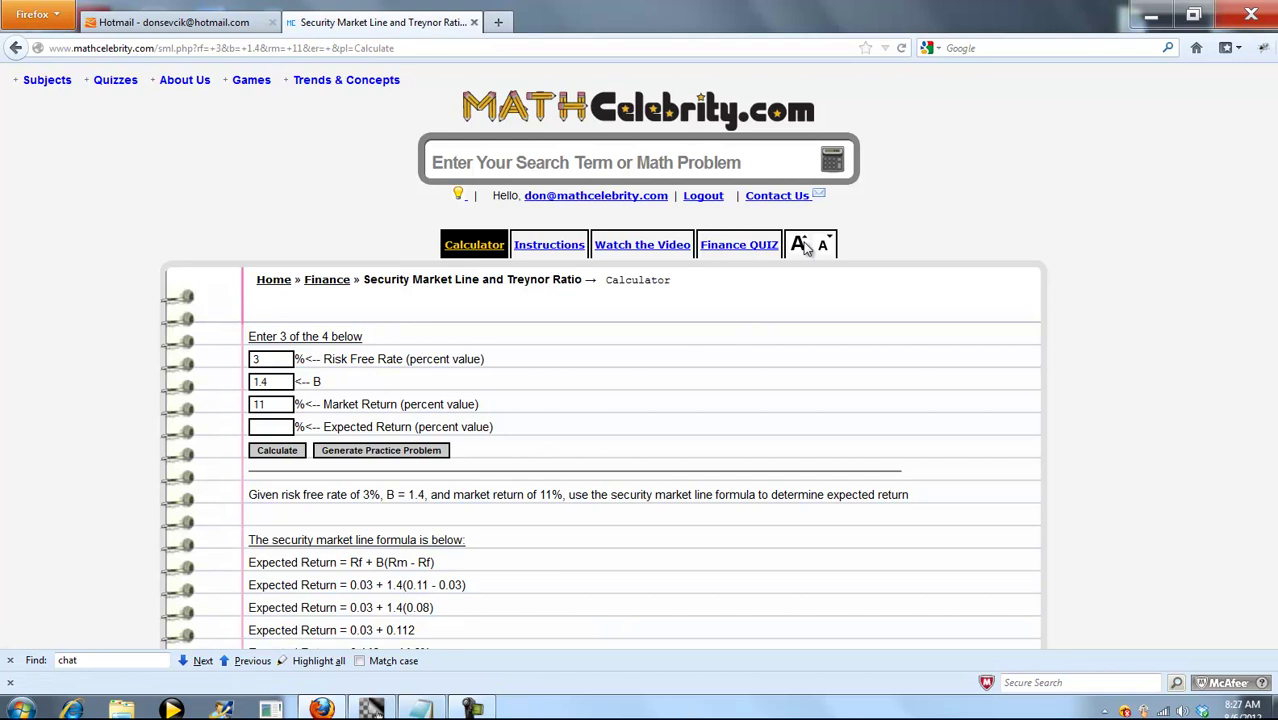
pyautogui.click(799, 245)
pyautogui.scroll(-2, 1019, 358)
pyautogui.scroll(-1, 941, 357)
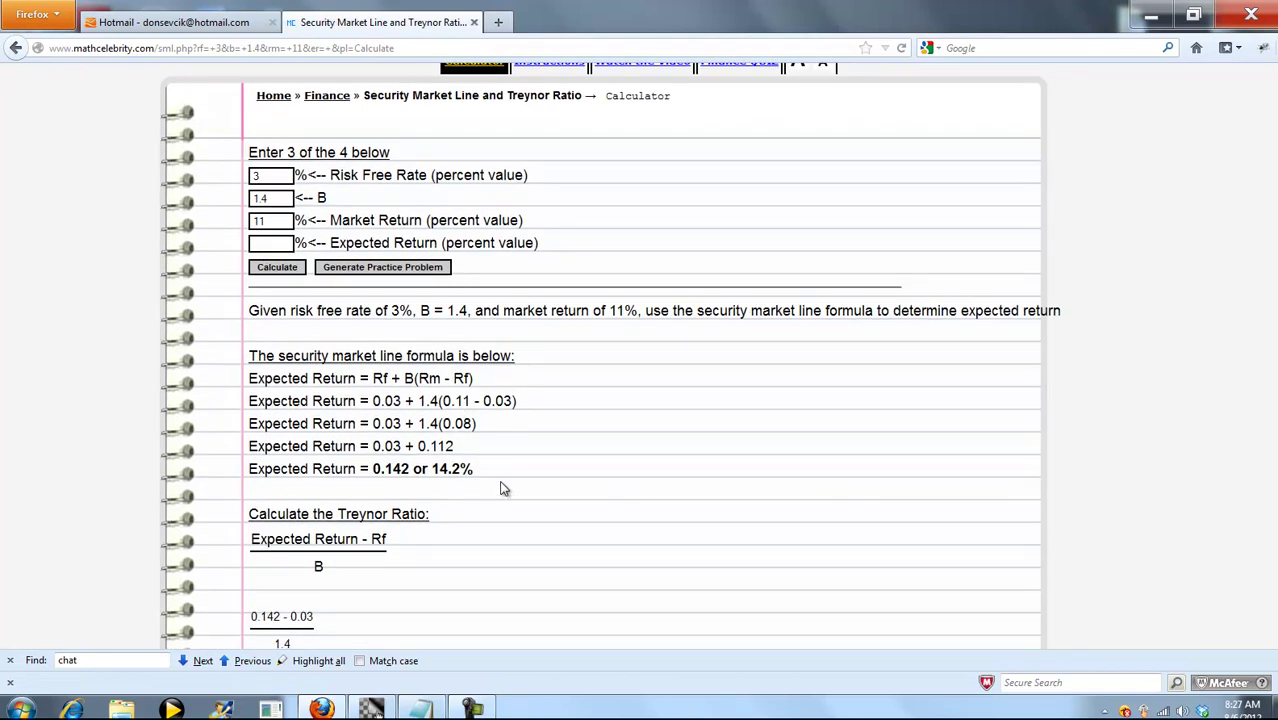
# Generate two more practice problems, ending with 1%, B 1.1 and 15%
pyautogui.click(386, 268)
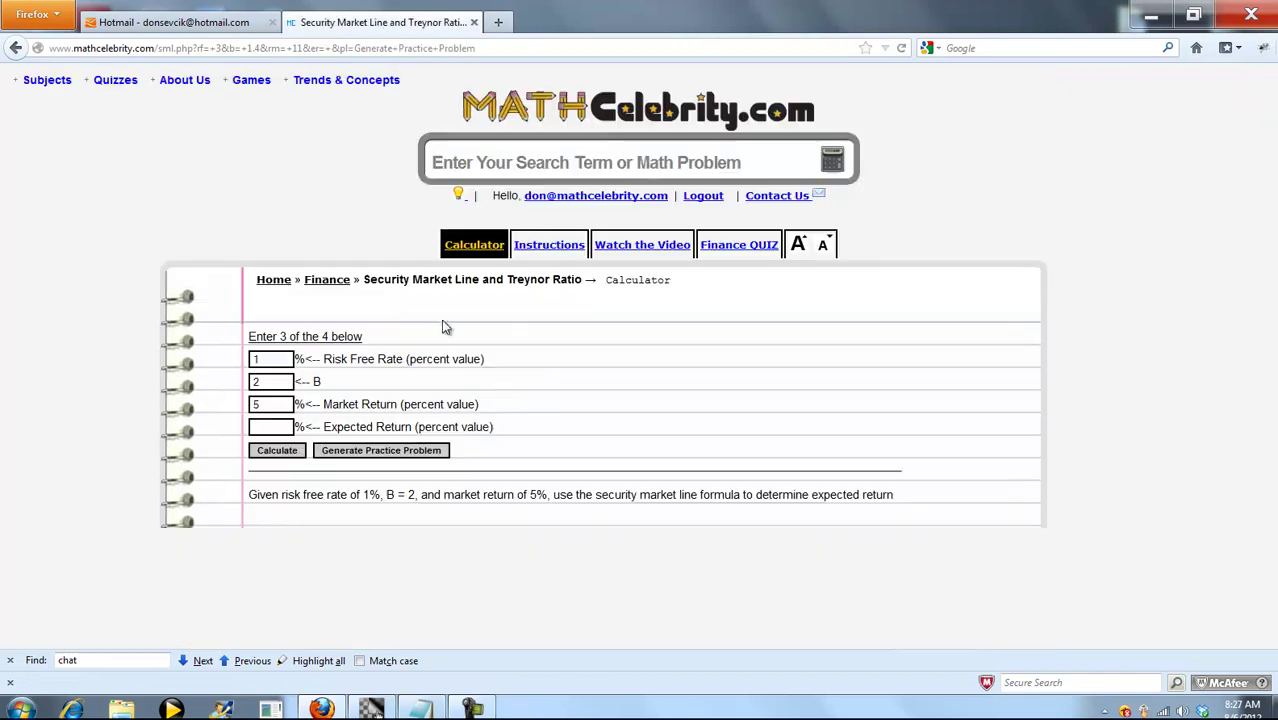
pyautogui.click(352, 451)
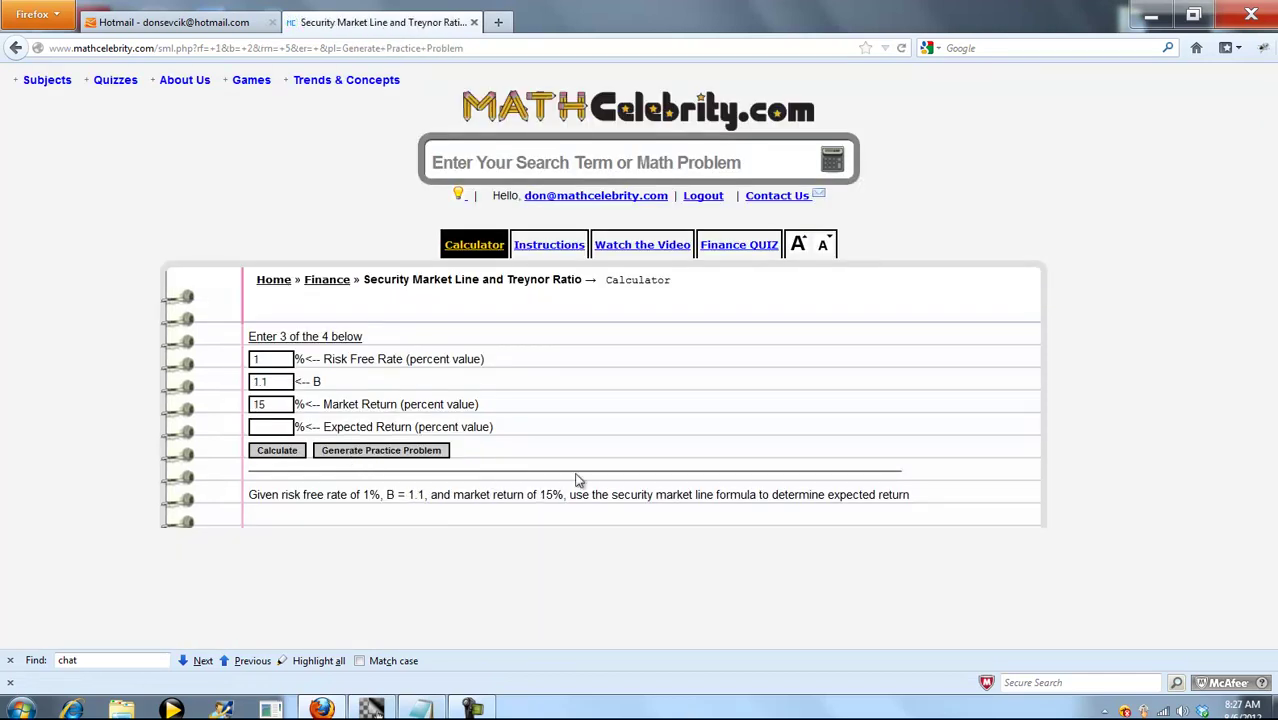
pyautogui.scroll(-1, 626, 418)
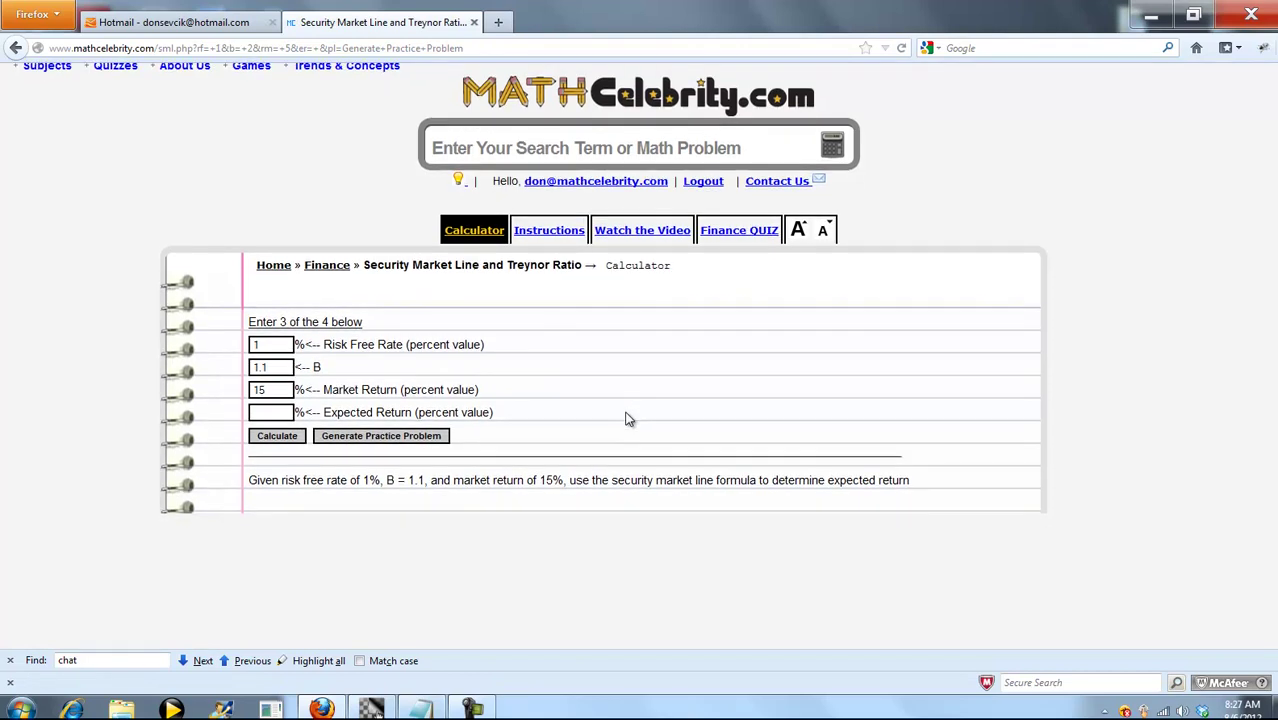